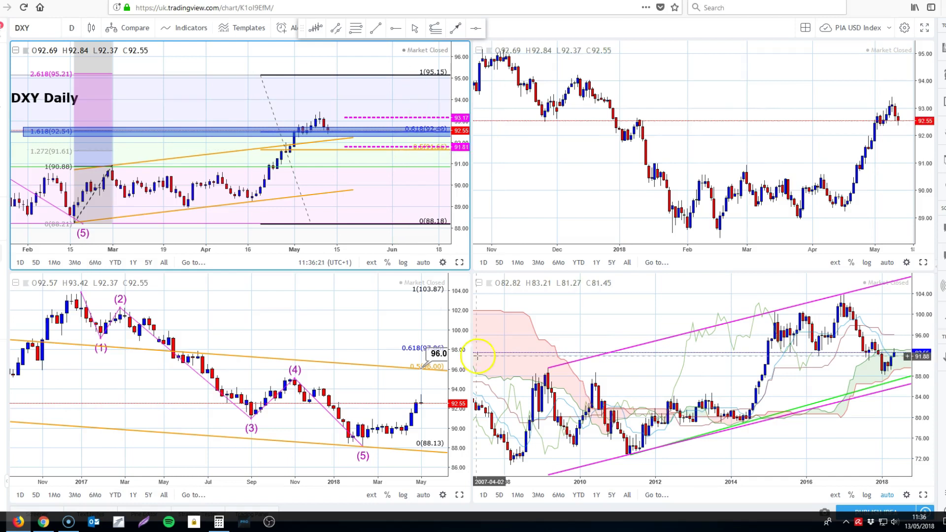
# - Enlarge the weekly USD Index chart, examine its five-wave decline and channel resistance, and return to the four-chart layout
pyautogui.click(459, 494)
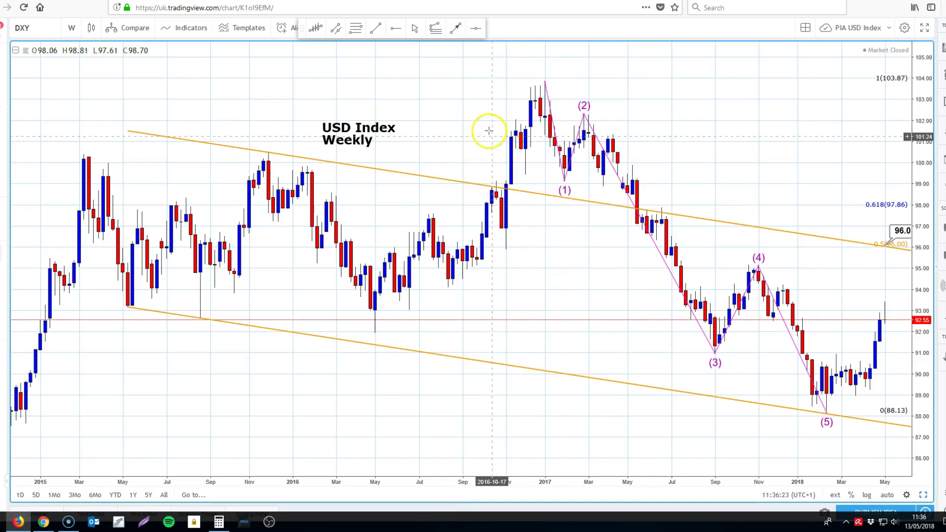
pyautogui.moveTo(457, 116); pyautogui.dragTo(369, 89)
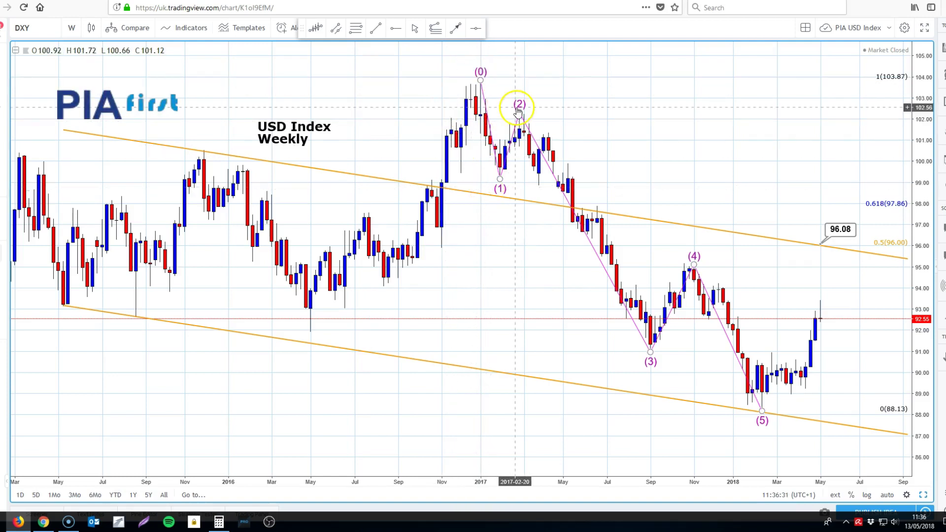
pyautogui.click(763, 418)
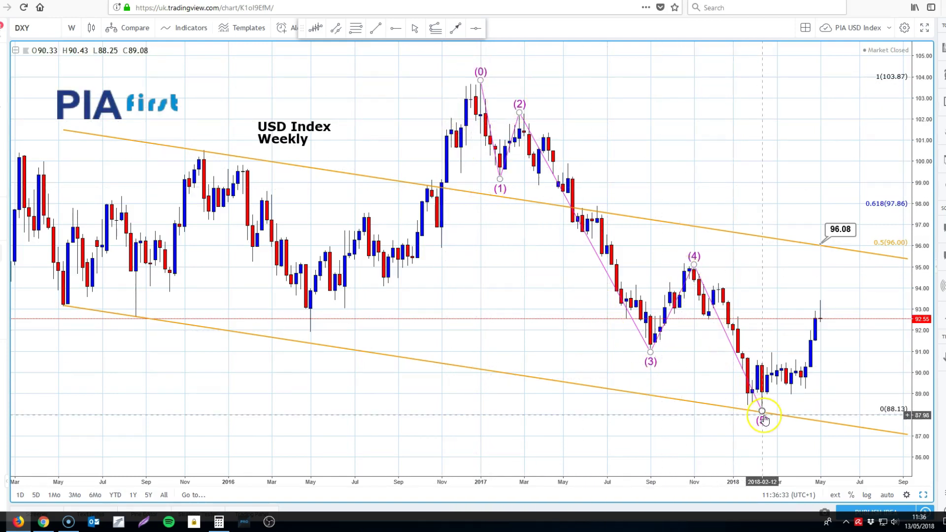
pyautogui.click(783, 420)
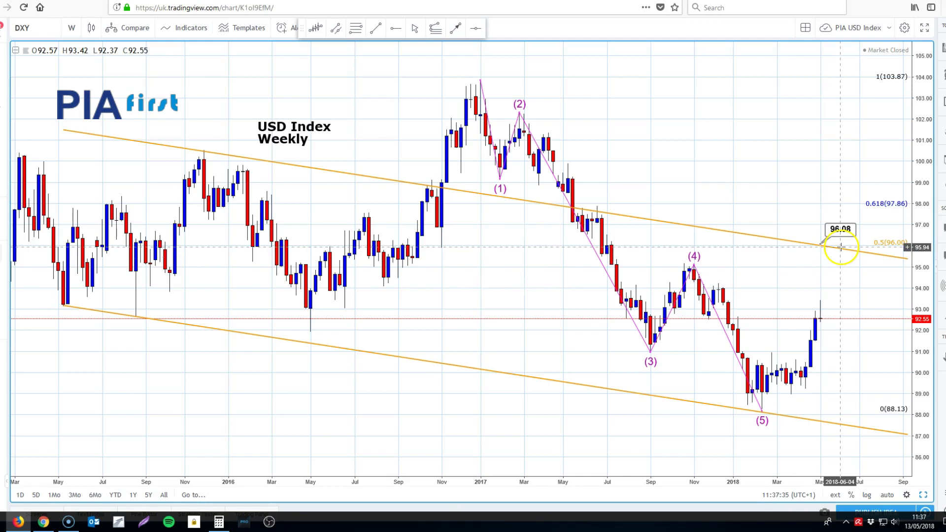
pyautogui.click(923, 495)
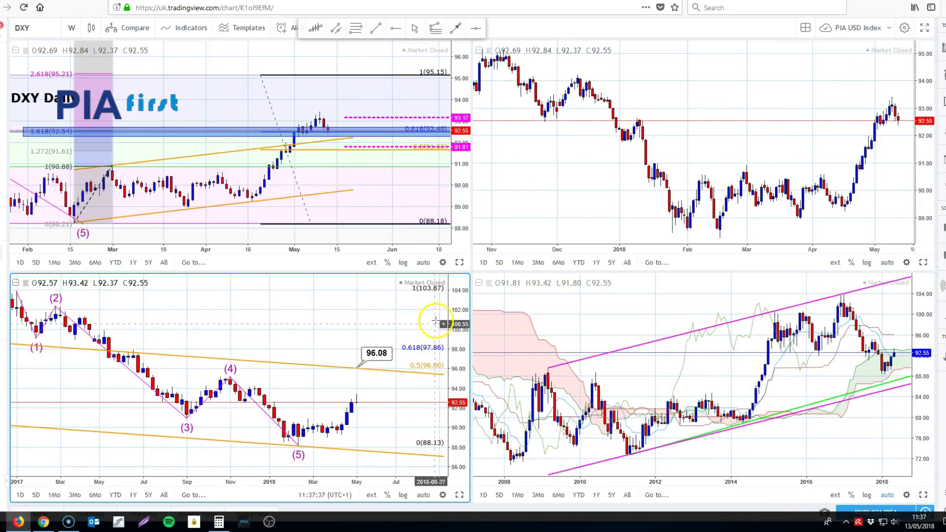
# - Enlarge the daily DXY chart and examine the Fibonacci levels, highlighted zone and dashed lines around the current price
pyautogui.click(459, 262)
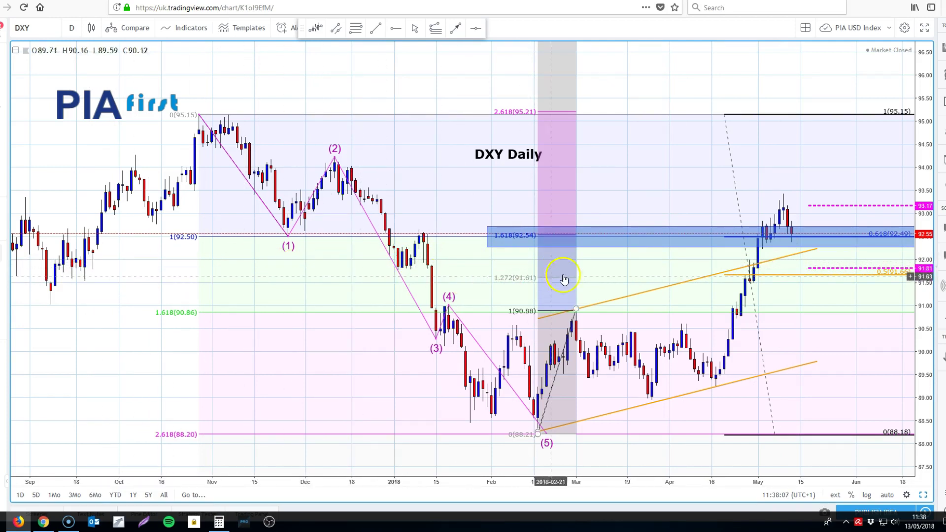
pyautogui.click(828, 254)
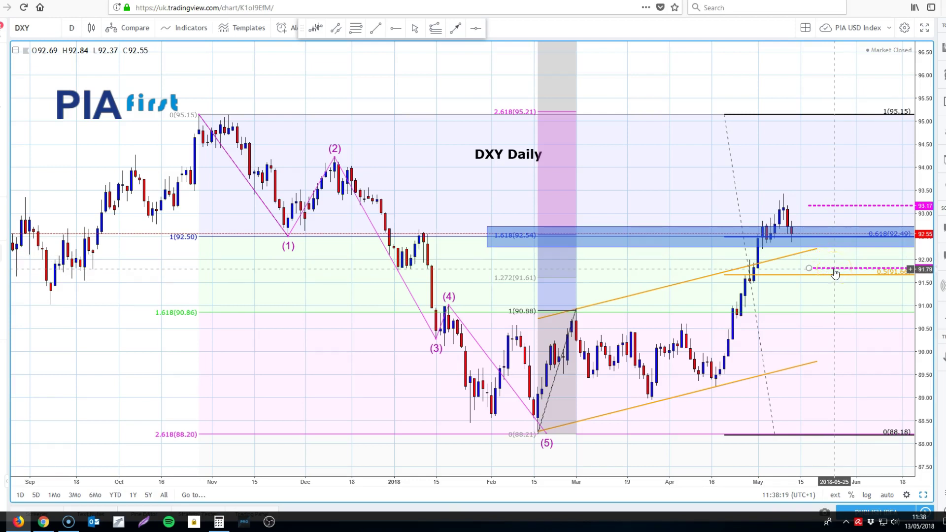
pyautogui.click(846, 254)
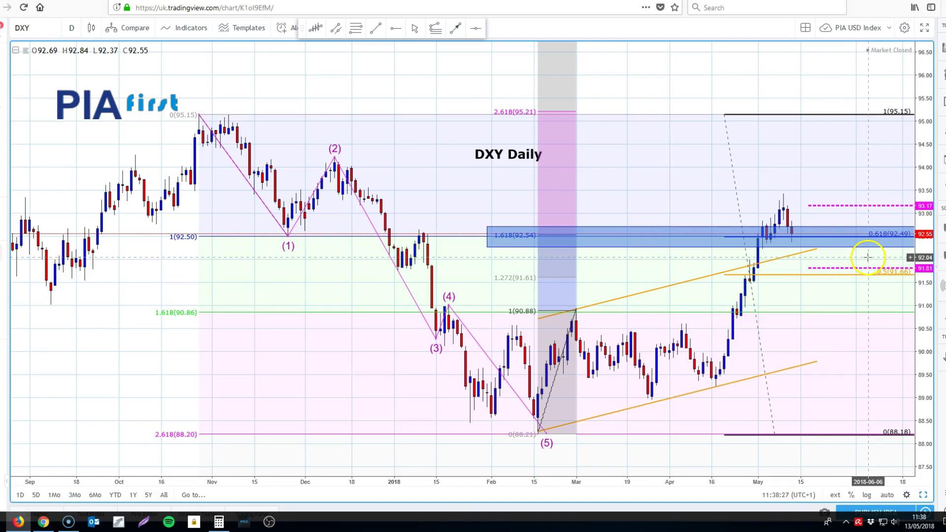
# - Switch to the EURUSD charts and enlarge the weekly chart, leaving more room beyond the latest candles
pyautogui.hotkey('ctrl', 'Tab')
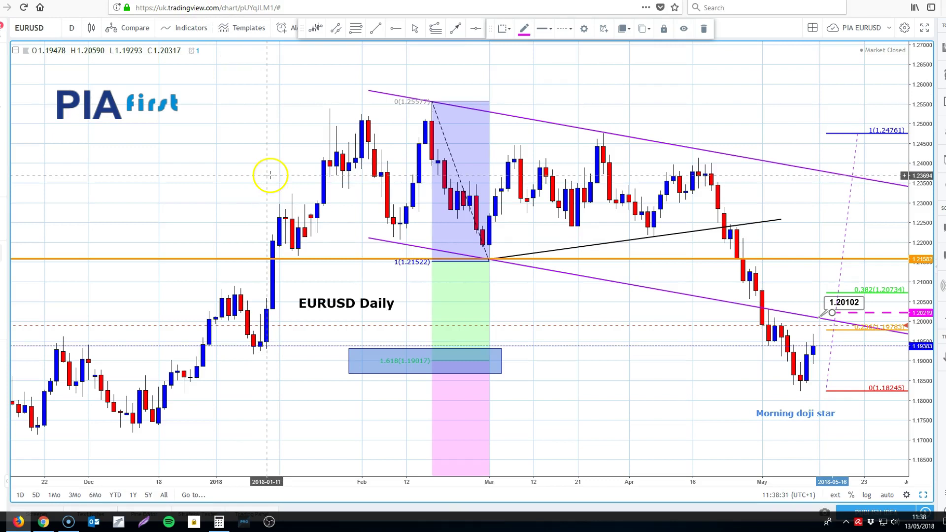
pyautogui.click(923, 494)
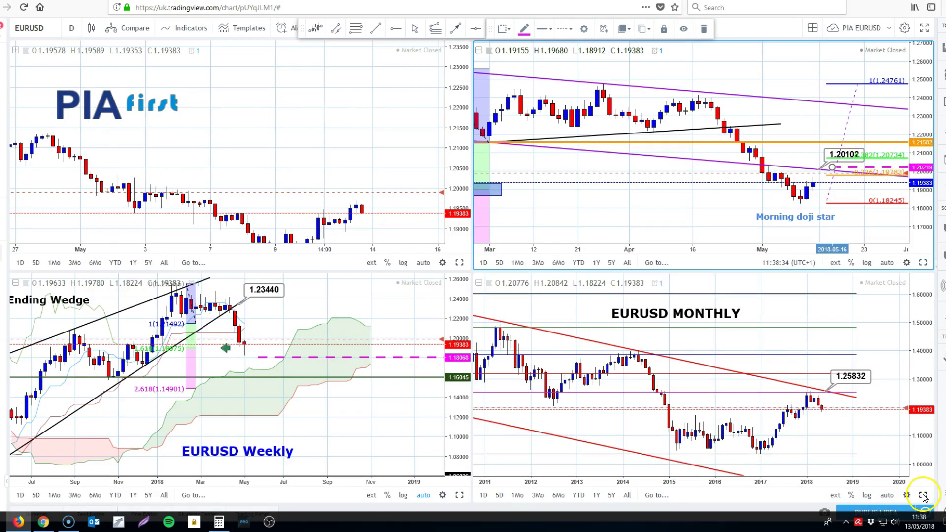
pyautogui.click(460, 495)
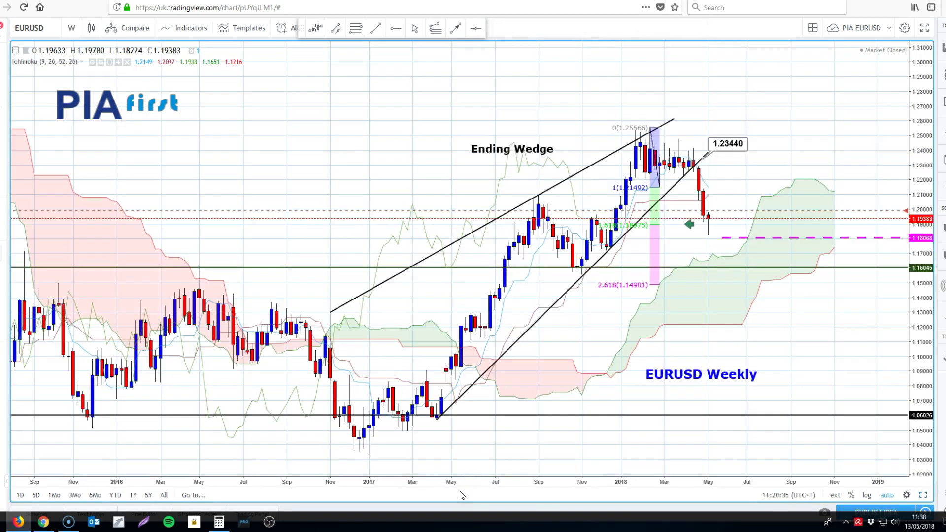
pyautogui.moveTo(473, 137); pyautogui.dragTo(348, 109)
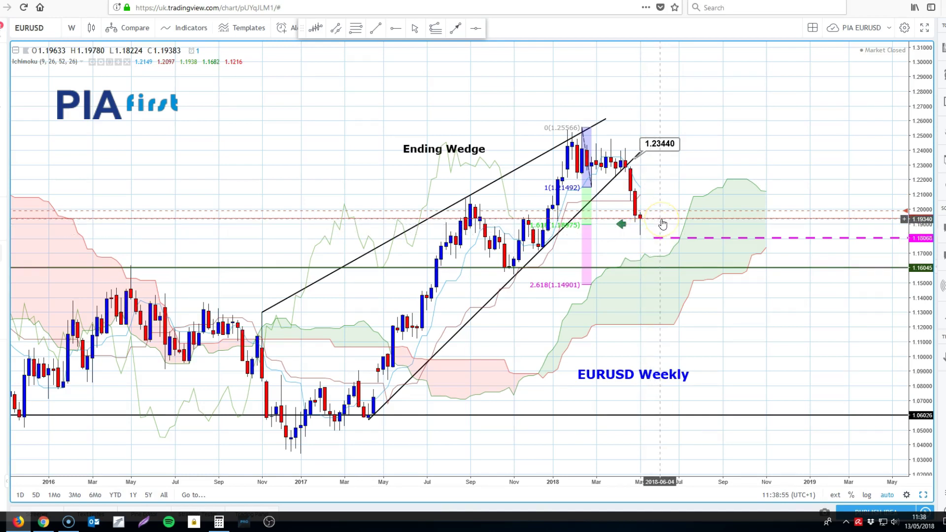
# - Examine the EURUSD weekly 1.618 extension, dashed support line and Ichimoku cloud, and return to the four-chart layout
pyautogui.click(652, 247)
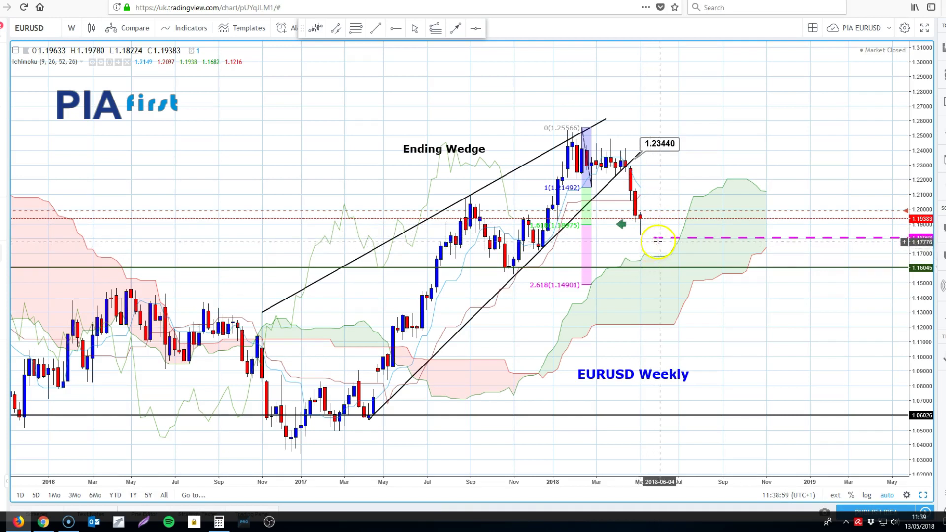
pyautogui.click(578, 227)
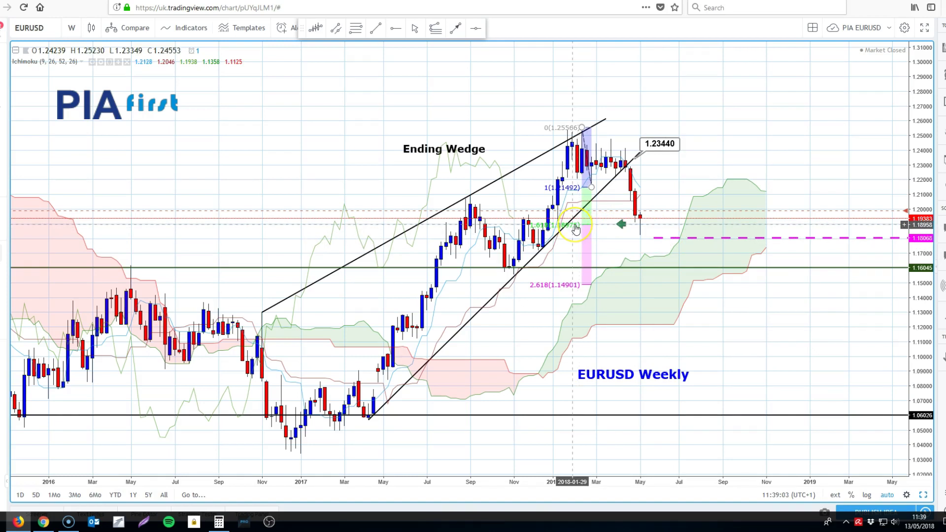
pyautogui.click(611, 229)
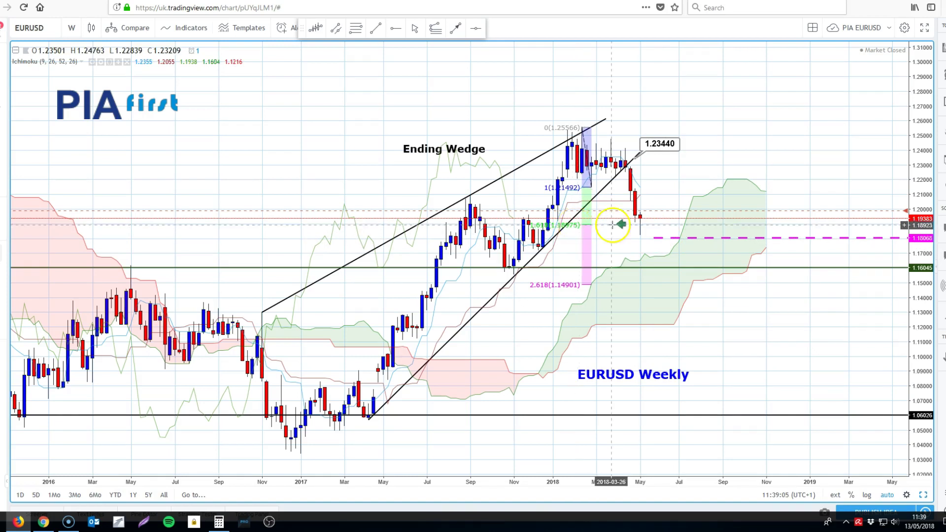
pyautogui.click(688, 203)
pyautogui.click(689, 202)
pyautogui.click(688, 202)
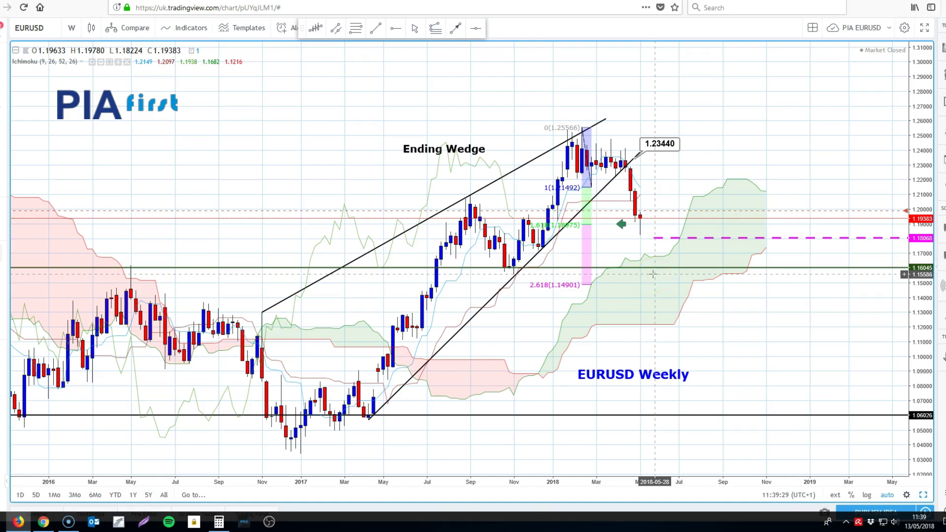
pyautogui.click(924, 495)
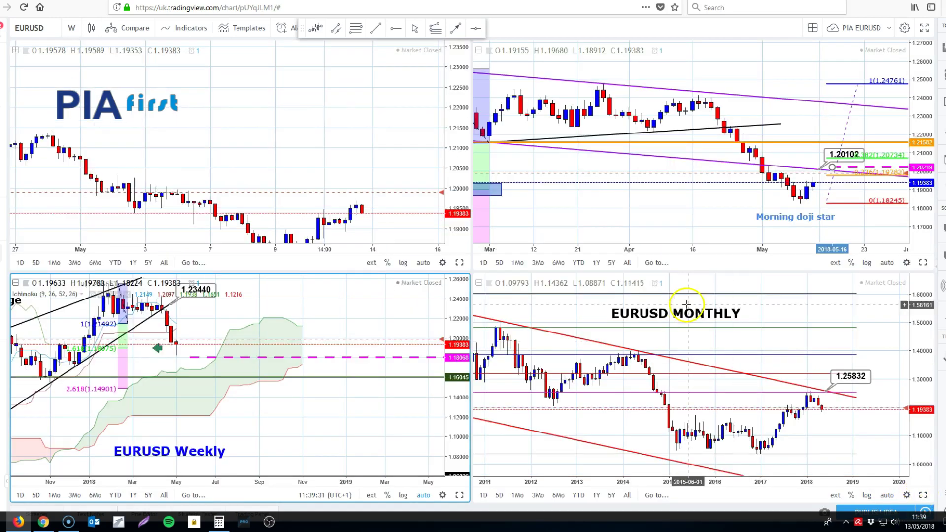
# - Enlarge the EURUSD daily chart and shift it back to leave room beyond the morning doji star
pyautogui.click(729, 211)
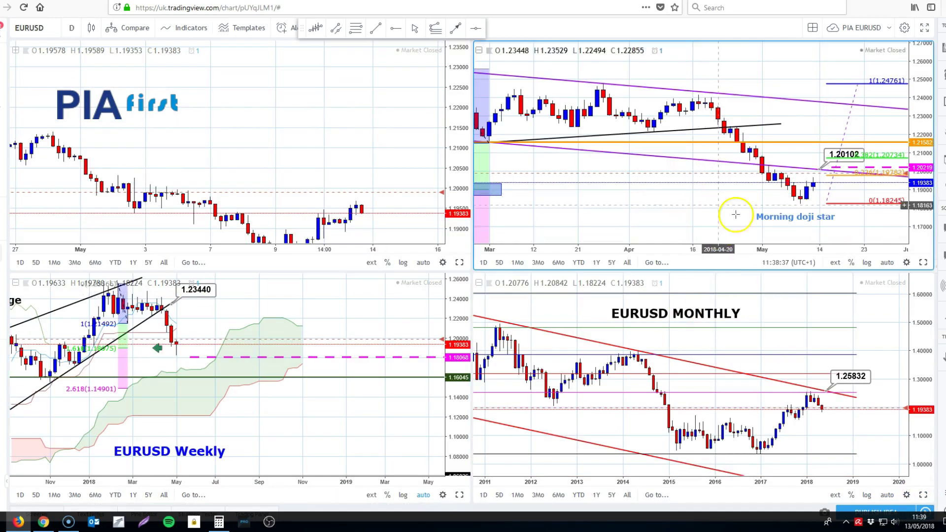
pyautogui.click(924, 264)
pyautogui.click(574, 90)
pyautogui.moveTo(574, 83); pyautogui.dragTo(462, 80)
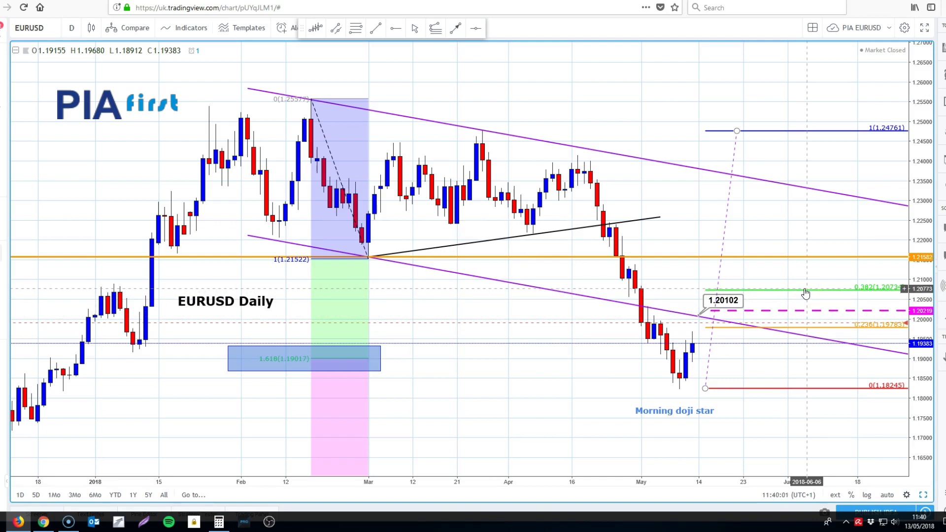
# - Examine the EURUSD daily 0.236 and 0.382 retracements, the 1.618 extension zone and the broken channel's lower line
pyautogui.click(813, 329)
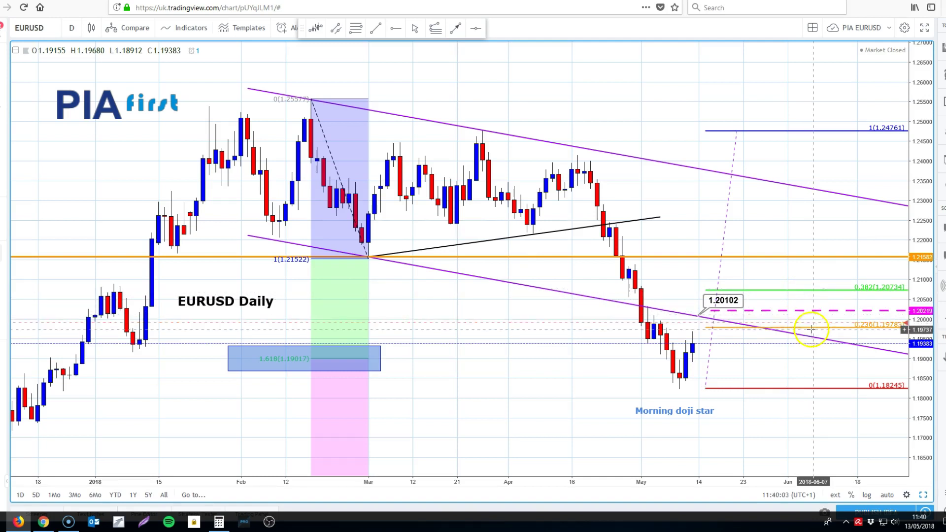
pyautogui.click(815, 300)
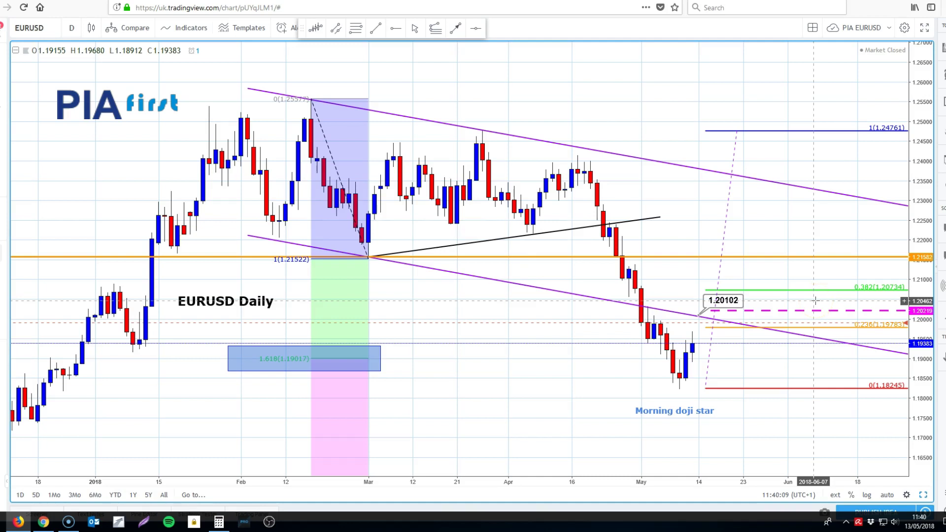
pyautogui.click(383, 277)
pyautogui.click(299, 93)
pyautogui.click(370, 260)
pyautogui.click(460, 144)
pyautogui.click(539, 240)
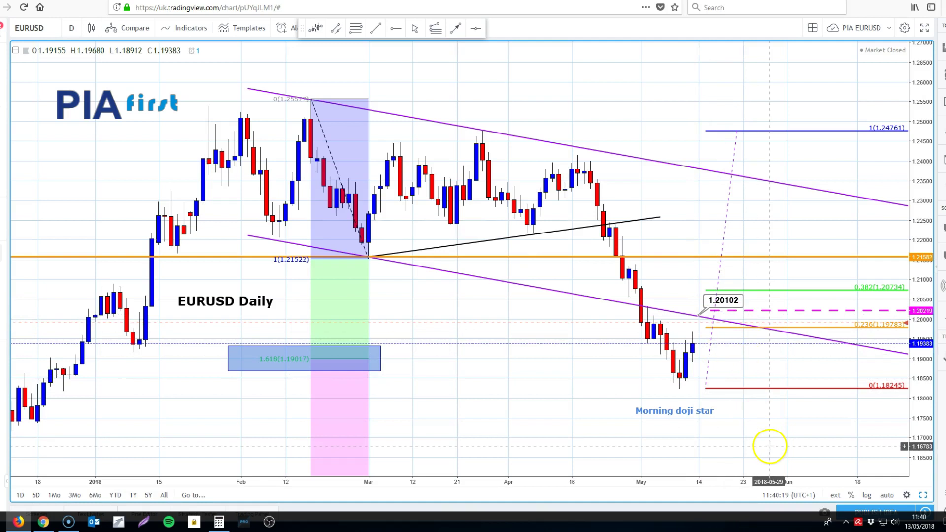
pyautogui.click(700, 304)
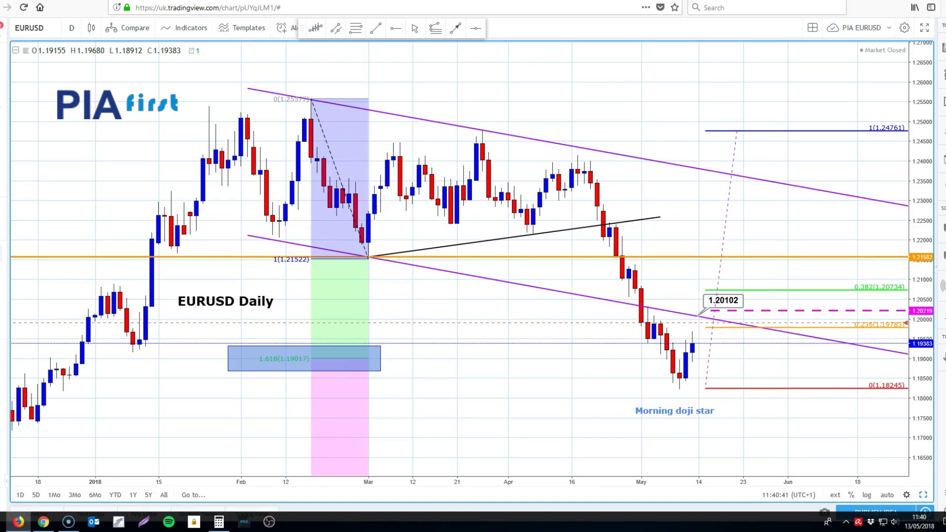
# - Switch to the GBPUSD charts, examine the weekly wave count and broken channel, and return to the four-chart layout
pyautogui.hotkey('ctrl', 'Tab')
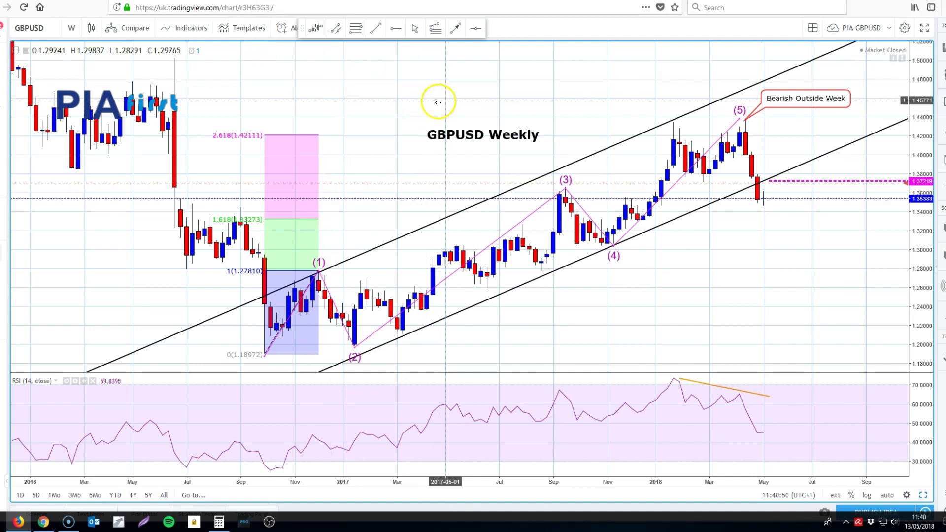
pyautogui.moveTo(437, 100); pyautogui.dragTo(397, 91)
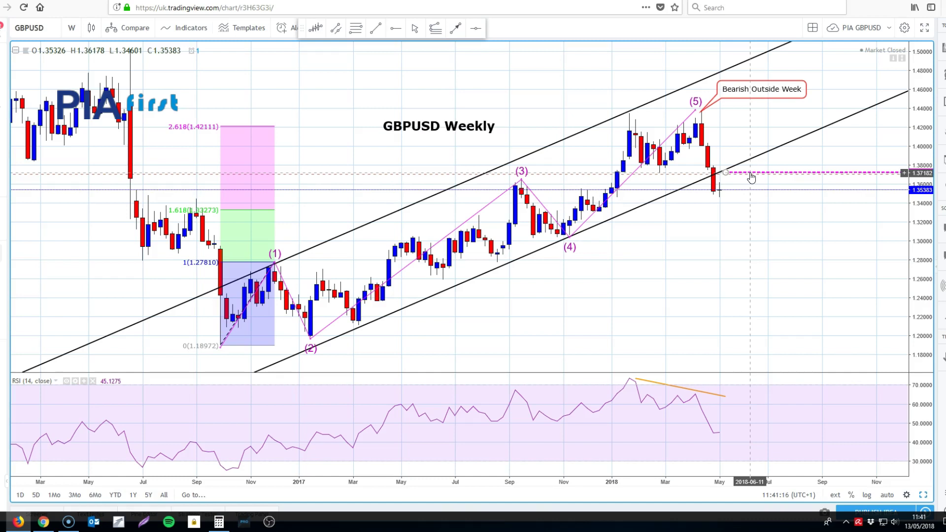
pyautogui.click(925, 496)
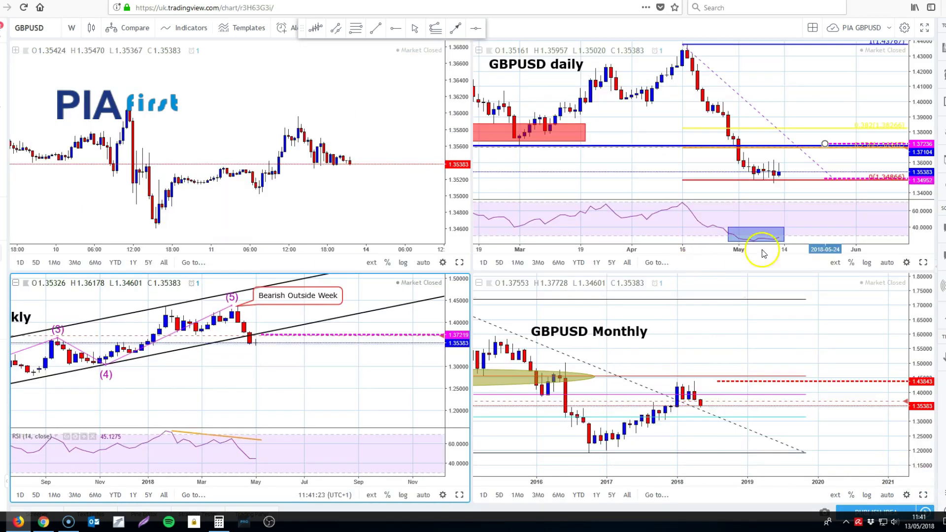
# - Enlarge the GBPUSD daily chart, fit the April high in view, and examine the retracement levels and horizontal resistance
pyautogui.click(924, 264)
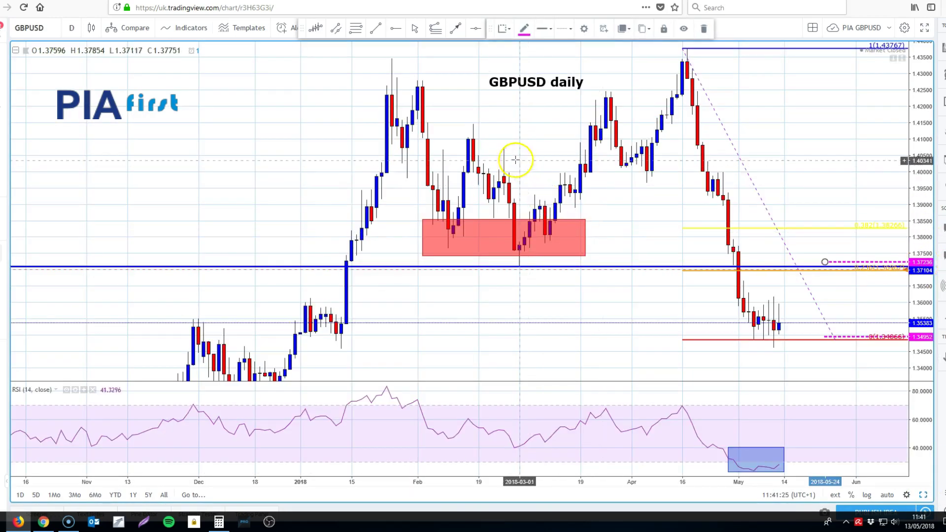
pyautogui.moveTo(507, 137); pyautogui.dragTo(383, 129)
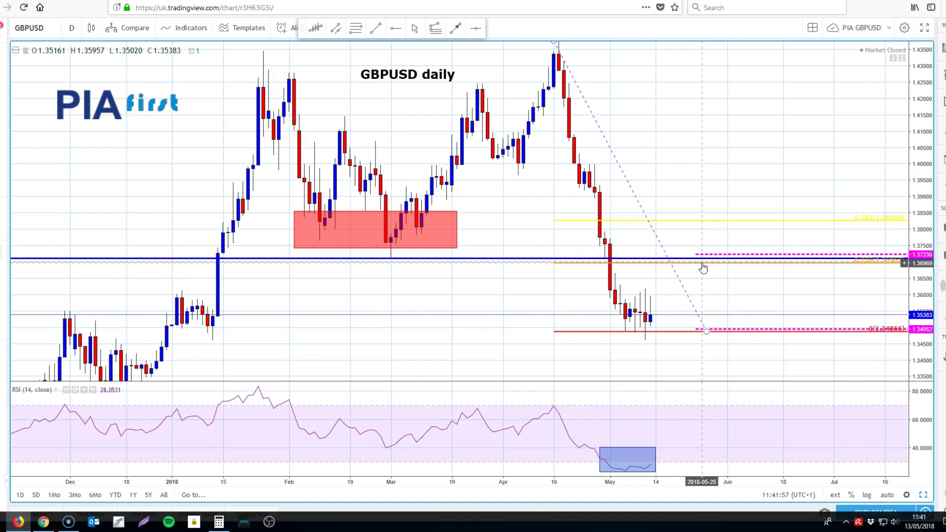
pyautogui.moveTo(922, 140); pyautogui.dragTo(926, 157)
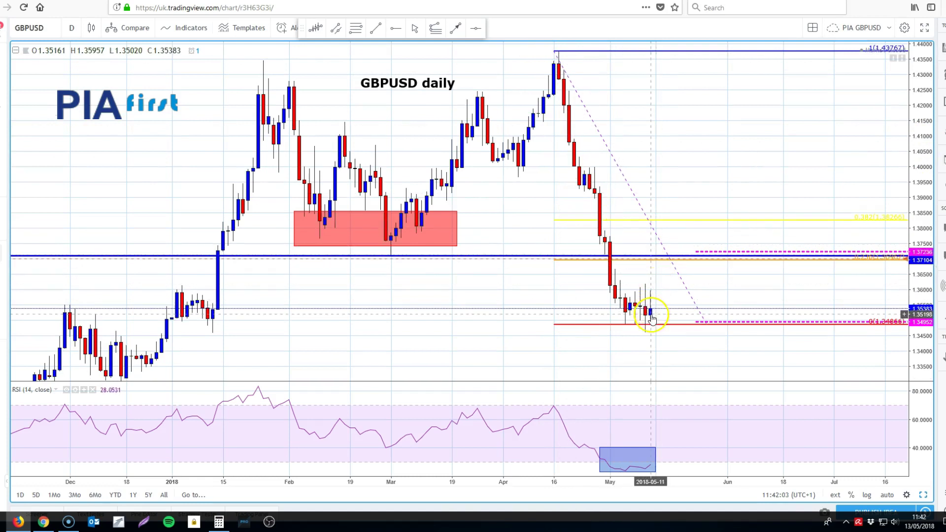
pyautogui.click(725, 256)
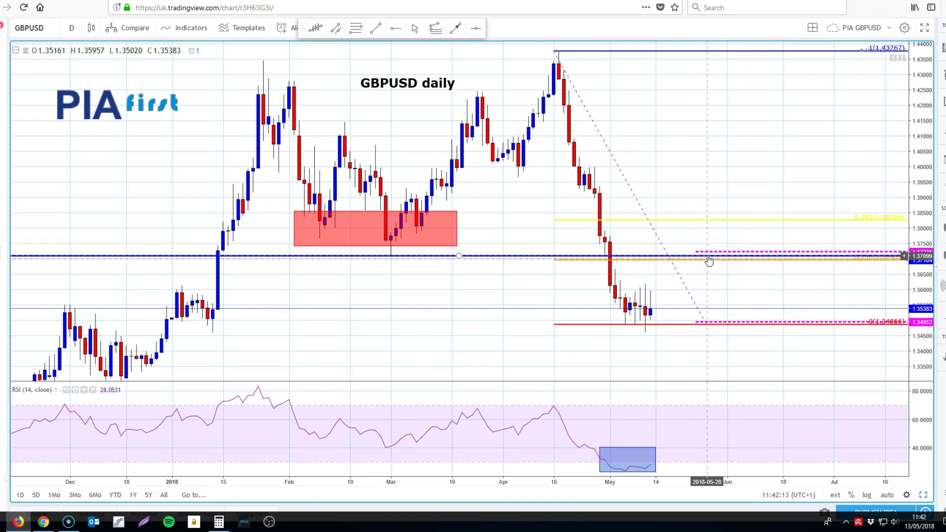
pyautogui.click(366, 133)
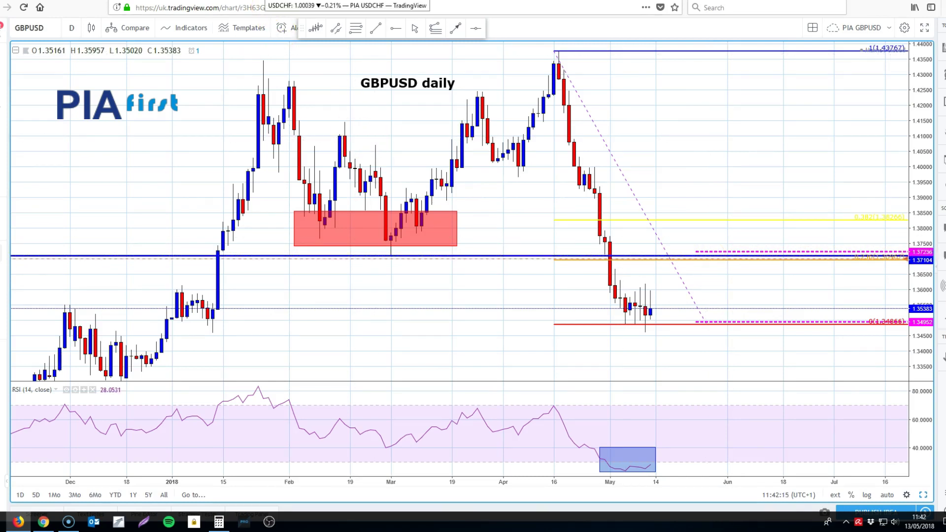
# - Switch to the USDCHF monthly chart and examine the broken descending trendline and the dashed support and target levels
pyautogui.click(276, 3)
pyautogui.moveTo(542, 111)
pyautogui.mouseDown()
pyautogui.moveTo(585, 93)
pyautogui.moveTo(503, 92)
pyautogui.mouseUp()
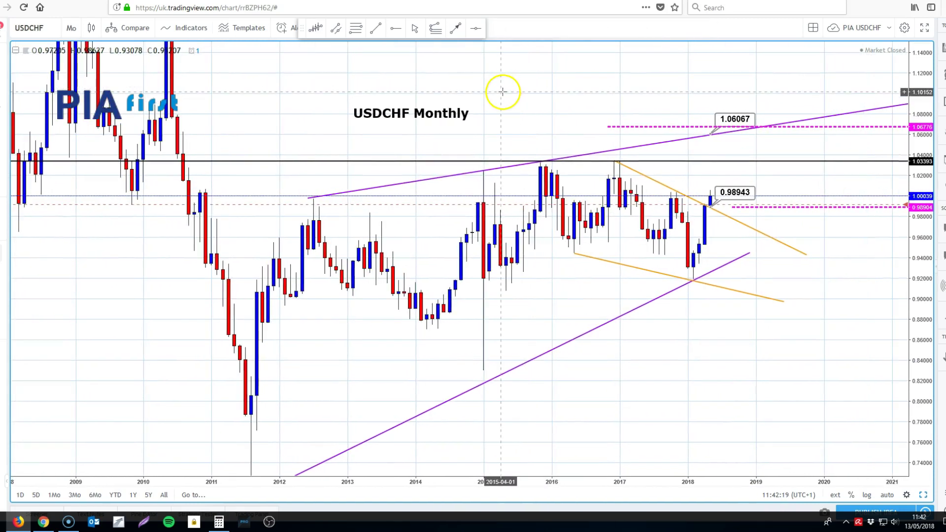
pyautogui.click(502, 92)
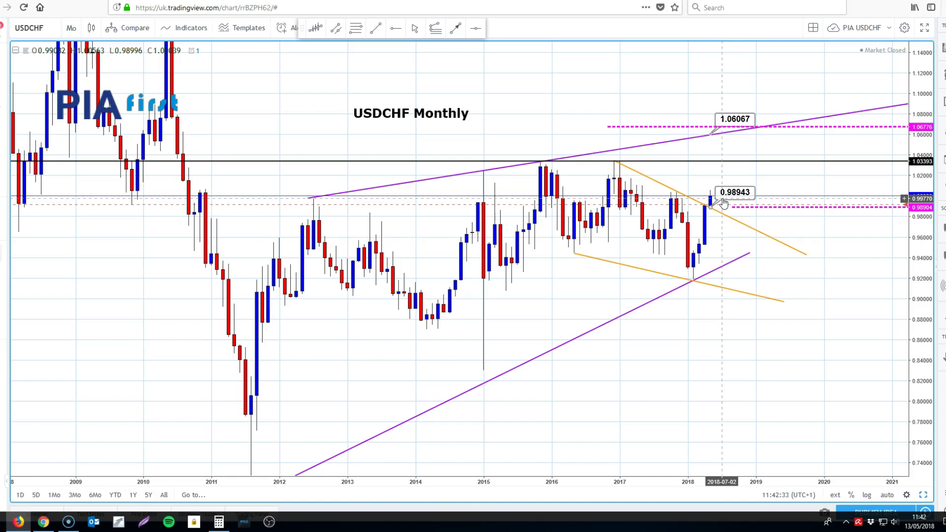
pyautogui.click(782, 208)
pyautogui.click(714, 211)
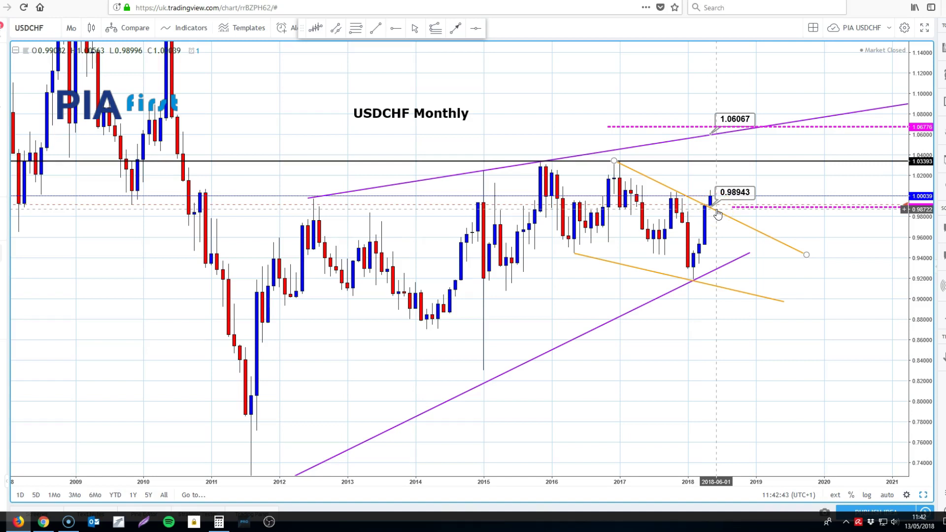
pyautogui.click(740, 219)
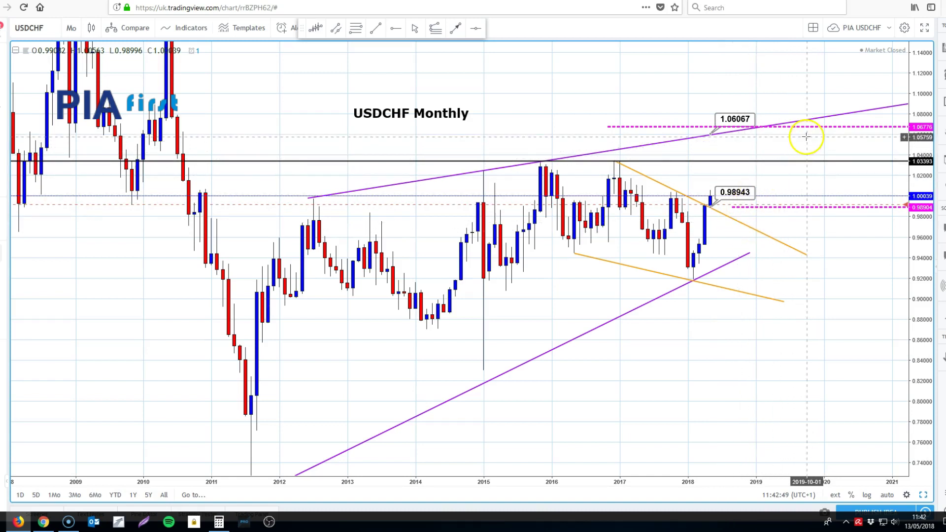
# - Finish examining the USDCHF monthly resistance, then switch to the USDCAD charts and bring up the four-chart layout
pyautogui.click(725, 163)
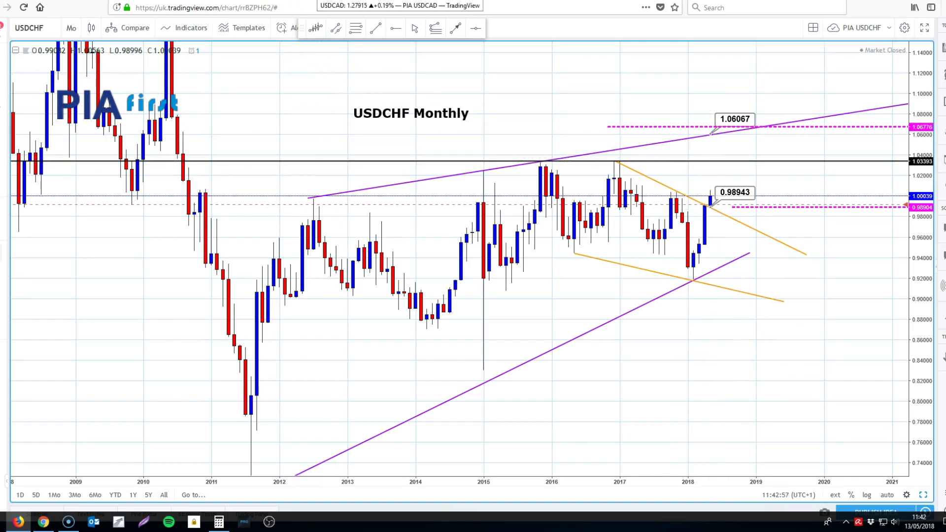
pyautogui.click(320, 1)
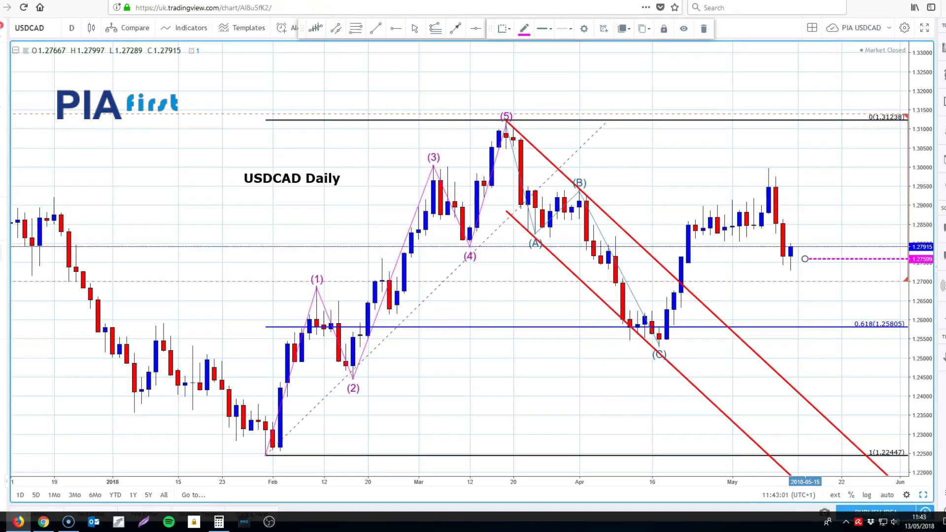
pyautogui.click(924, 496)
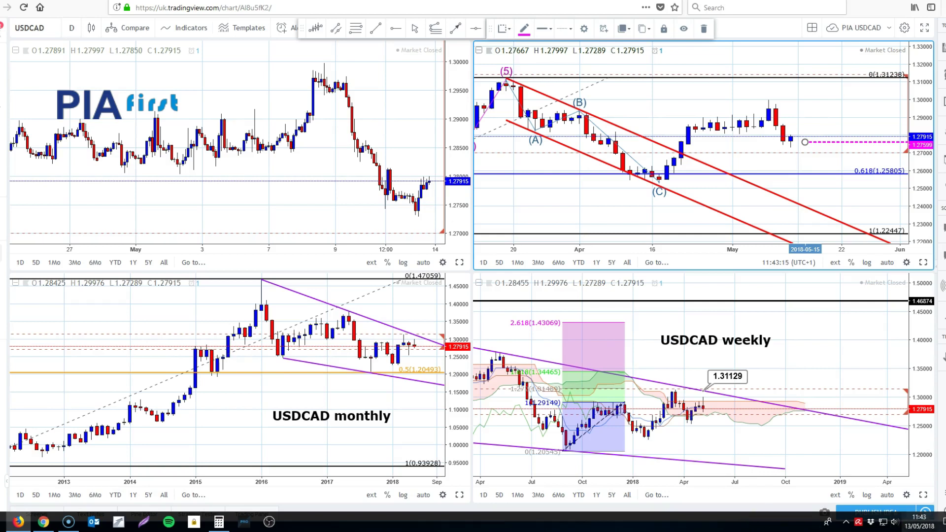
# - Enlarge the USDCAD weekly chart, examine the ending wedge's upper trendline and the cloud, and return to the four-chart layout
pyautogui.click(923, 495)
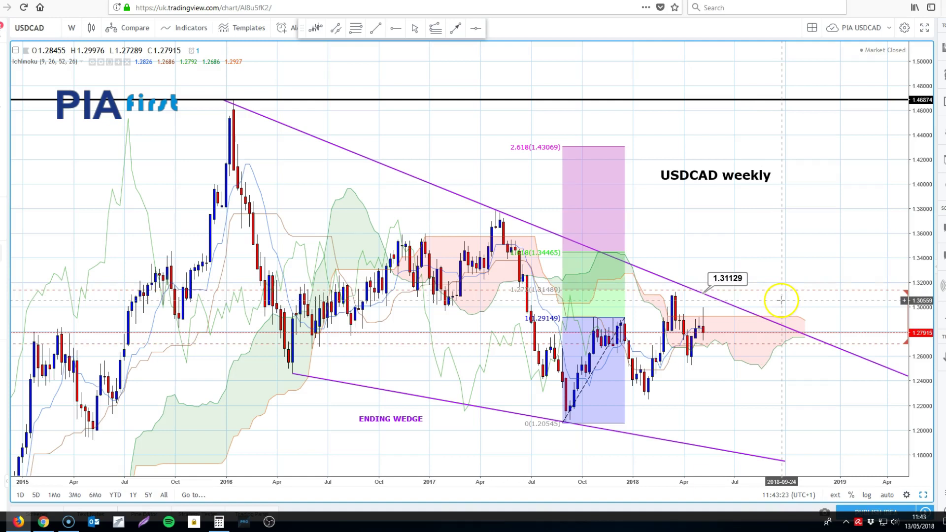
pyautogui.click(712, 313)
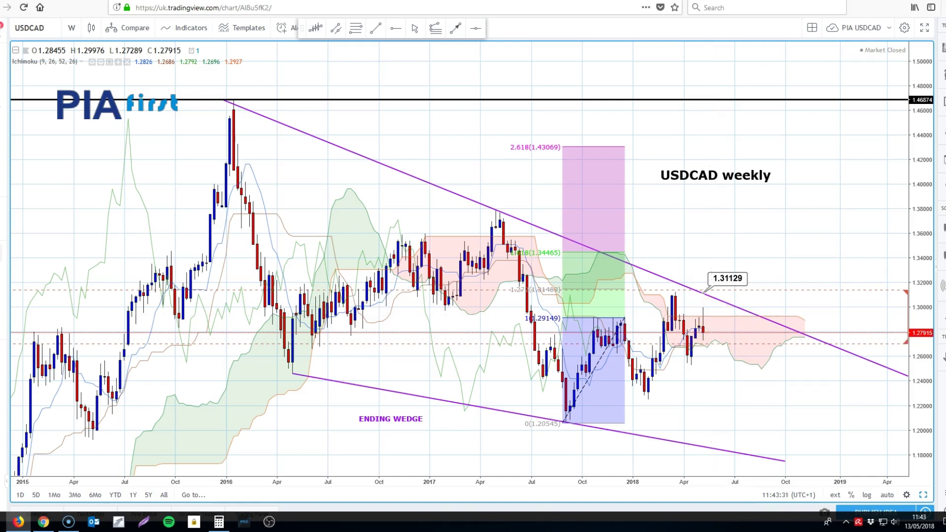
pyautogui.click(924, 495)
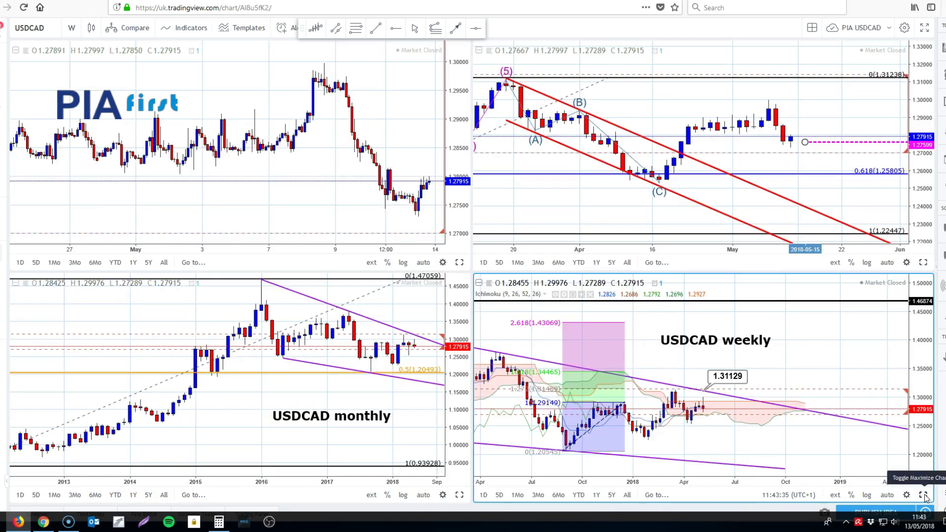
# - Enlarge the USDCAD daily chart and examine the wave count, broken descending channel and dashed support level before restoring the four-chart layout
pyautogui.click(923, 262)
pyautogui.moveTo(817, 214); pyautogui.dragTo(800, 252)
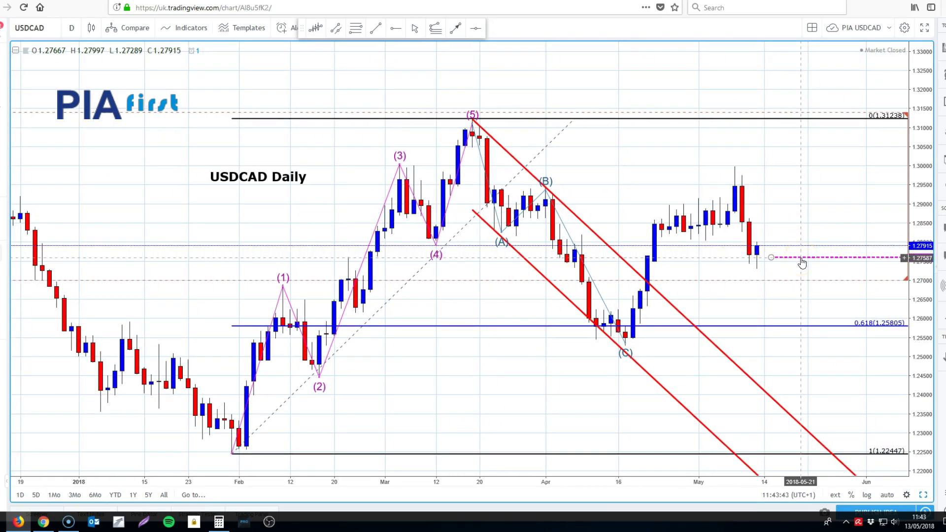
pyautogui.moveTo(802, 263)
pyautogui.mouseDown()
pyautogui.moveTo(752, 260)
pyautogui.moveTo(775, 259)
pyautogui.moveTo(754, 271)
pyautogui.moveTo(798, 220)
pyautogui.moveTo(774, 267)
pyautogui.mouseUp()
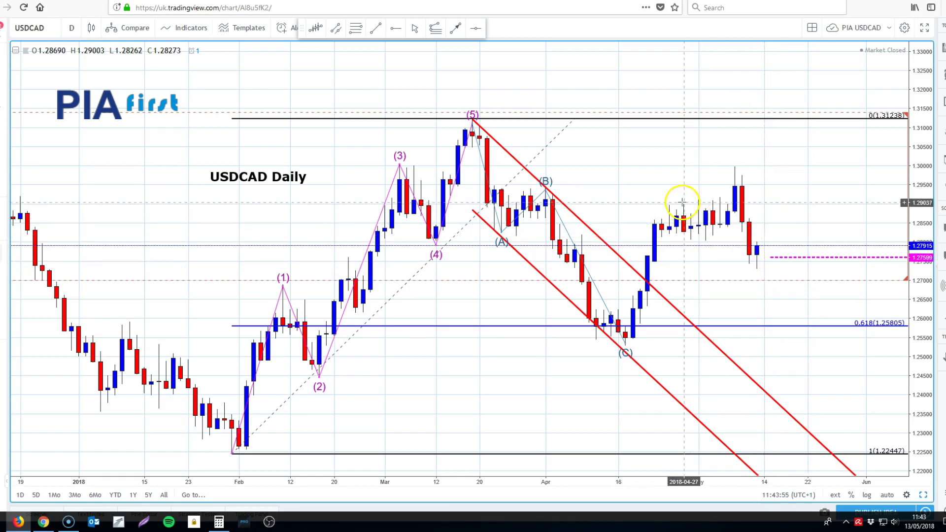
pyautogui.moveTo(626, 176); pyautogui.dragTo(610, 171)
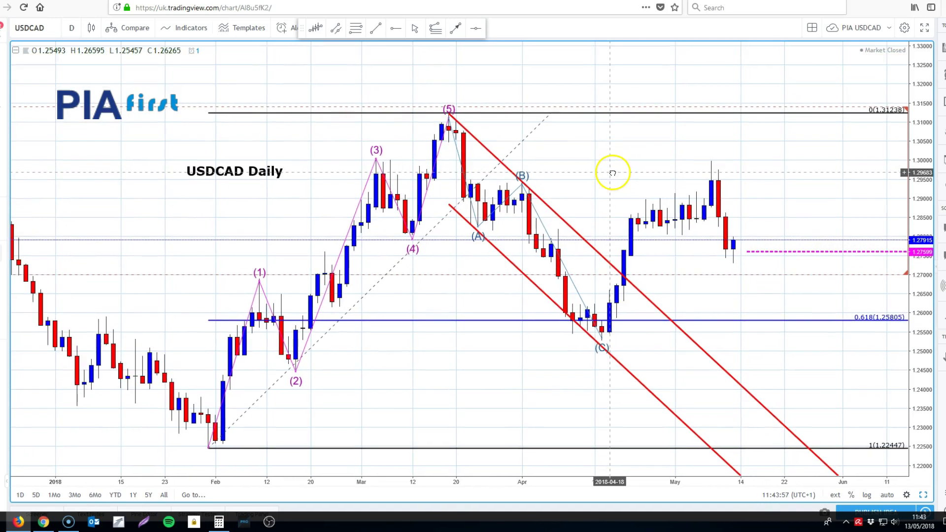
pyautogui.click(613, 172)
pyautogui.click(754, 194)
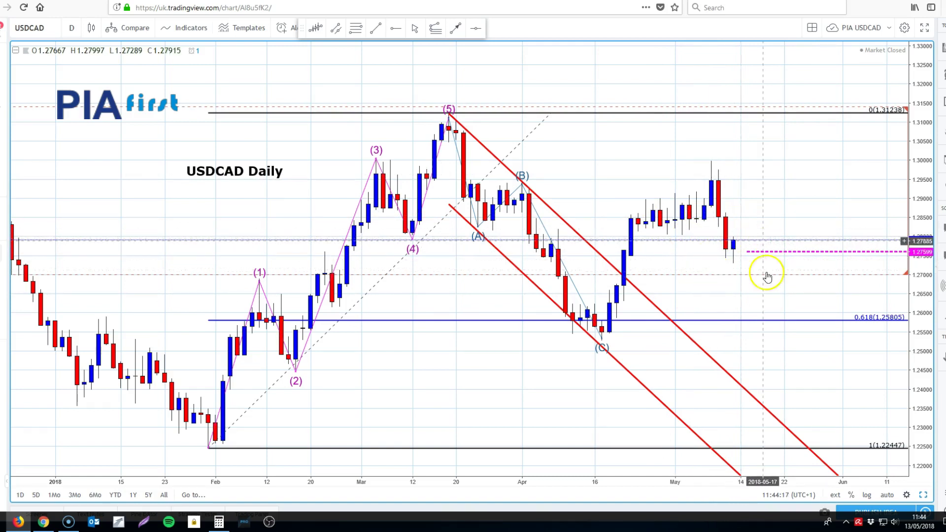
pyautogui.click(789, 291)
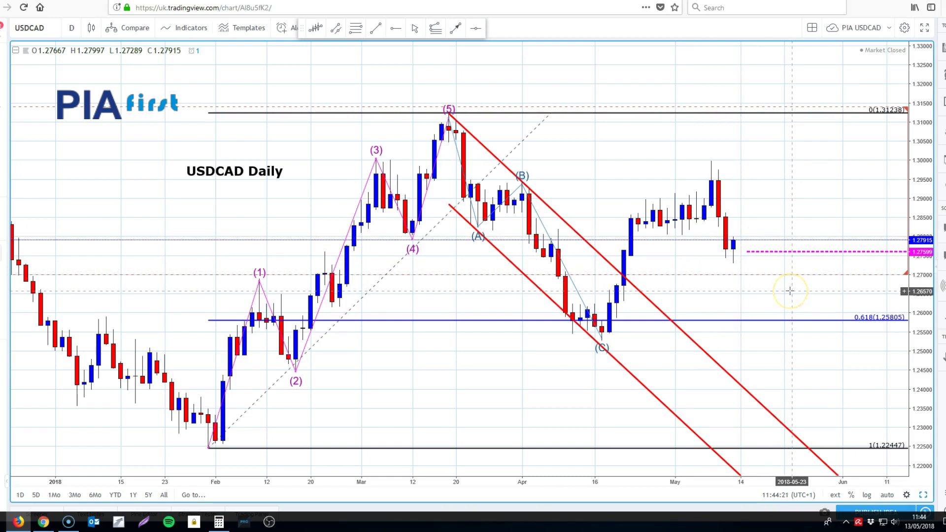
pyautogui.click(924, 495)
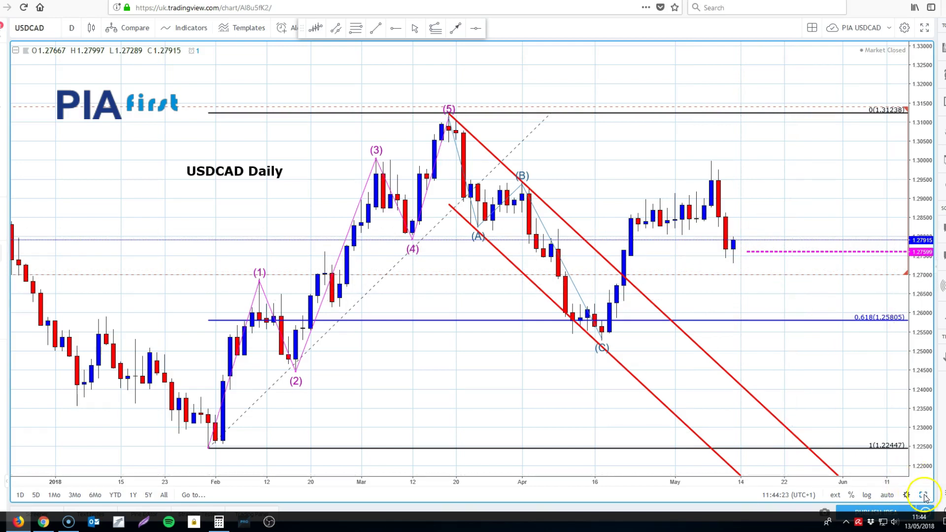
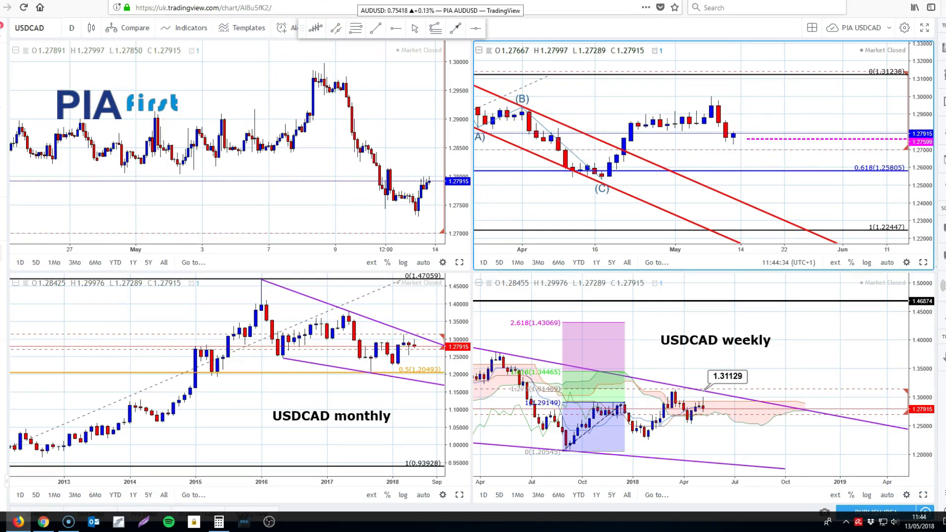
# - Switch to the AUDUSD charts, enlarge the weekly one, and examine the broken ending wedge and the dashed resistance level
pyautogui.hotkey('ctrl', 'Tab')
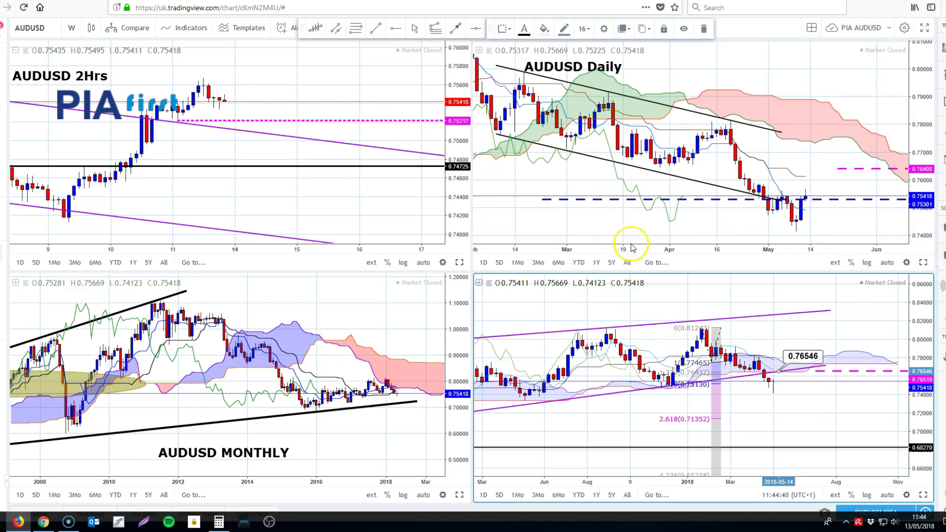
pyautogui.click(923, 495)
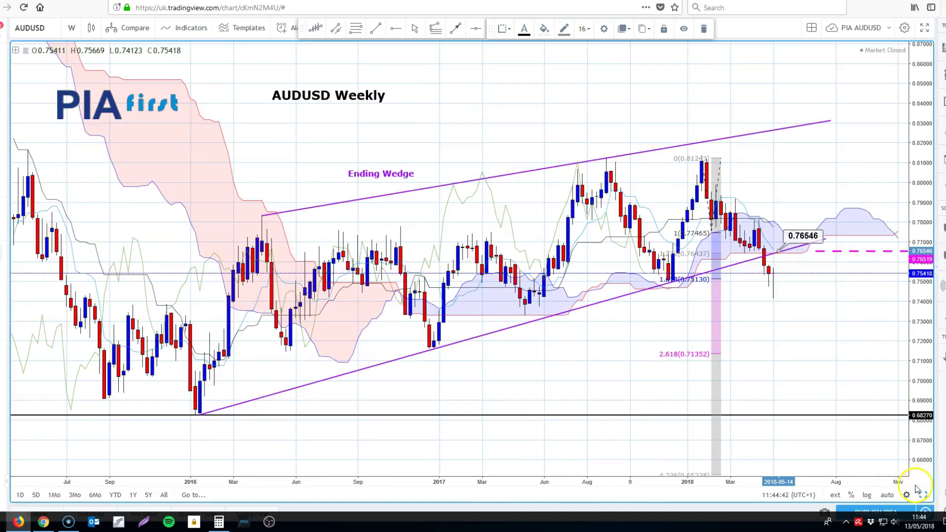
pyautogui.moveTo(491, 123); pyautogui.dragTo(429, 122)
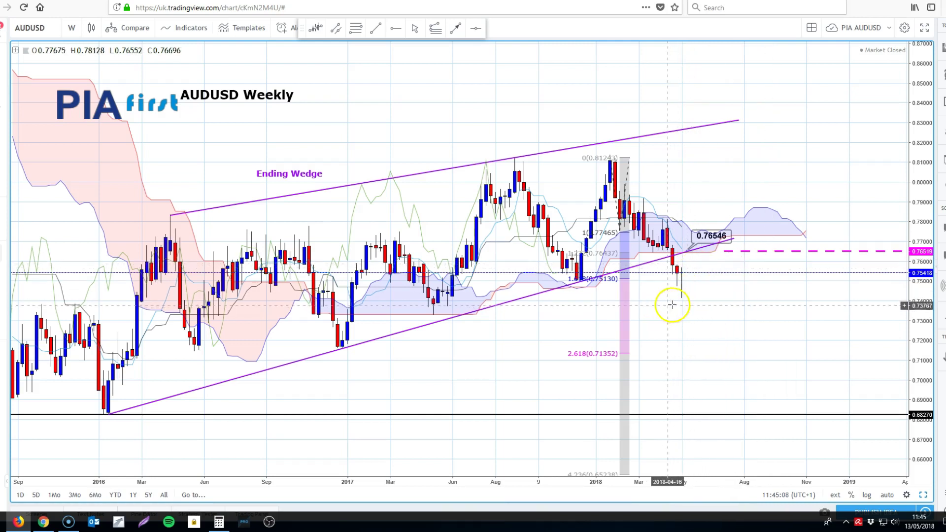
pyautogui.click(735, 255)
pyautogui.click(735, 255)
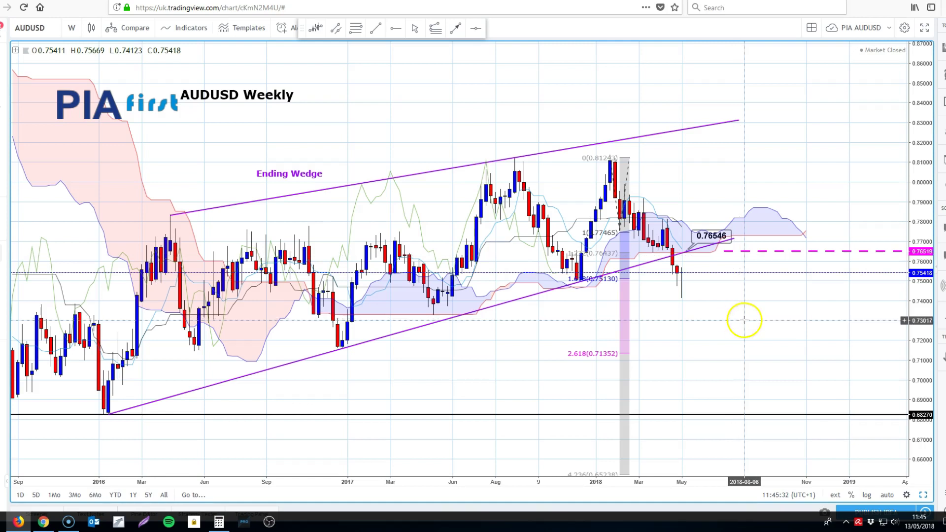
# - Enlarge the AUDUSD daily chart instead and examine the descending channel, the cloud and the dashed support and target levels
pyautogui.click(923, 494)
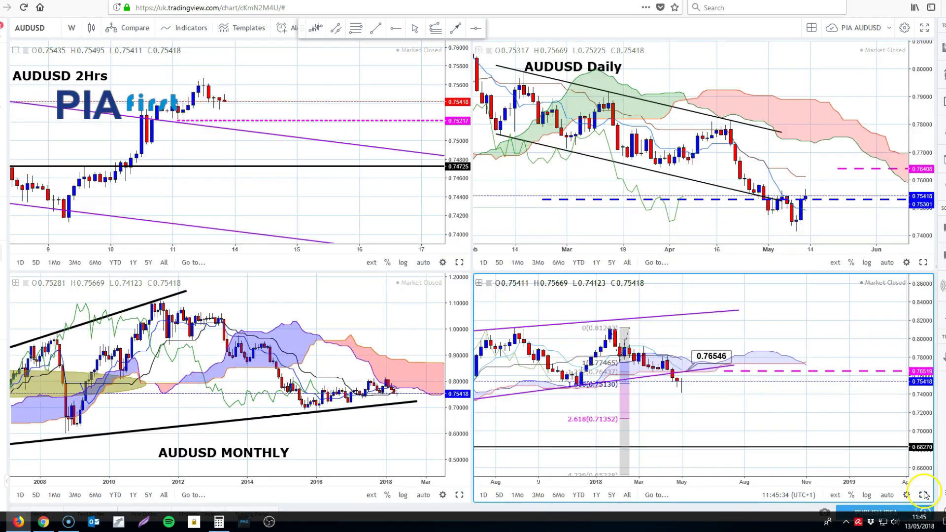
pyautogui.click(923, 262)
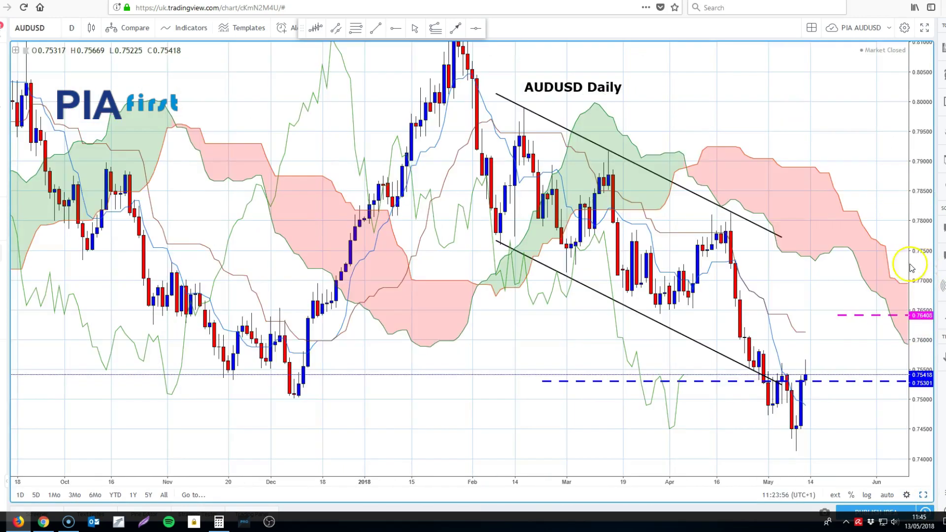
pyautogui.moveTo(748, 87); pyautogui.dragTo(565, 87)
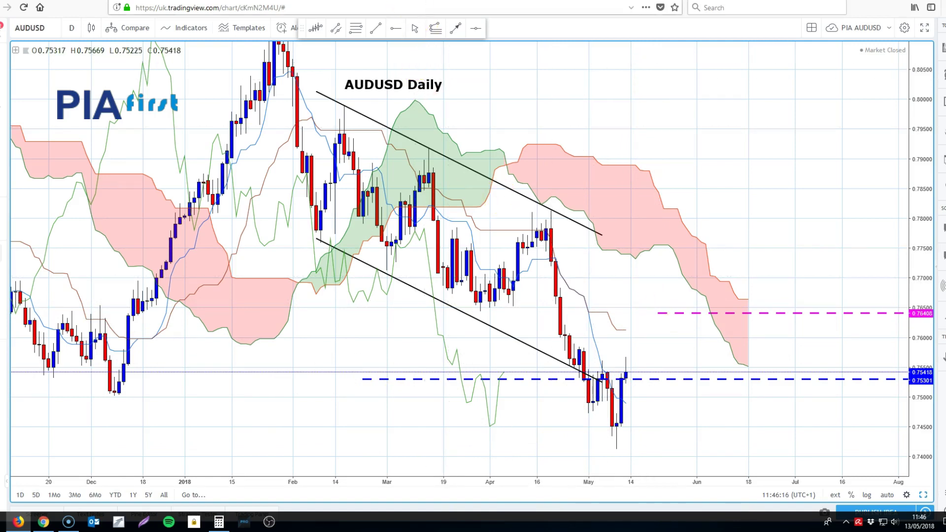
# - Switch to the EURGBP daily chart and examine the recent highs at the 0.618 retracement and the dashed support level
pyautogui.click(412, 4)
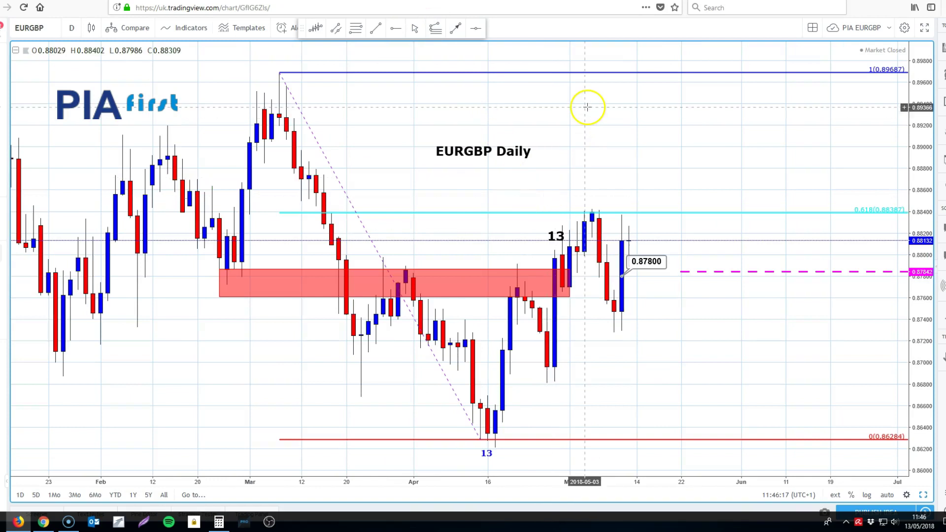
pyautogui.click(603, 205)
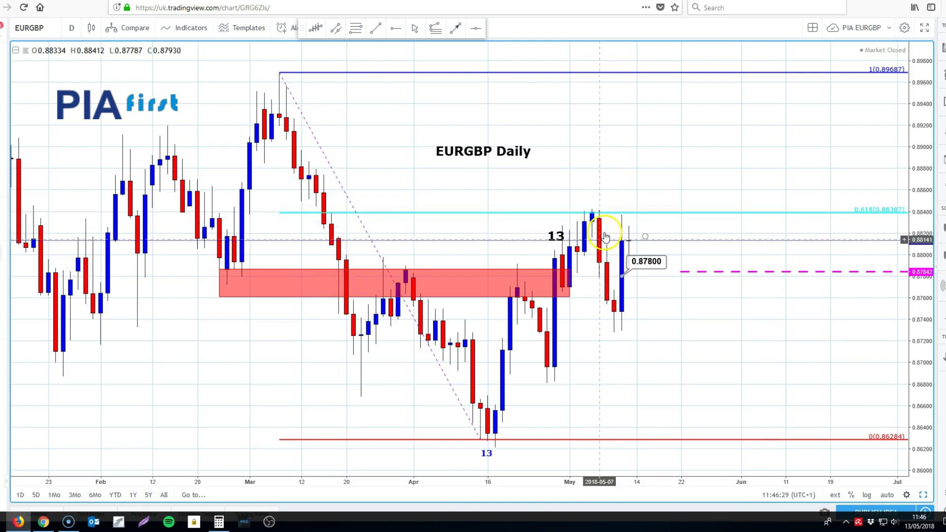
pyautogui.click(583, 215)
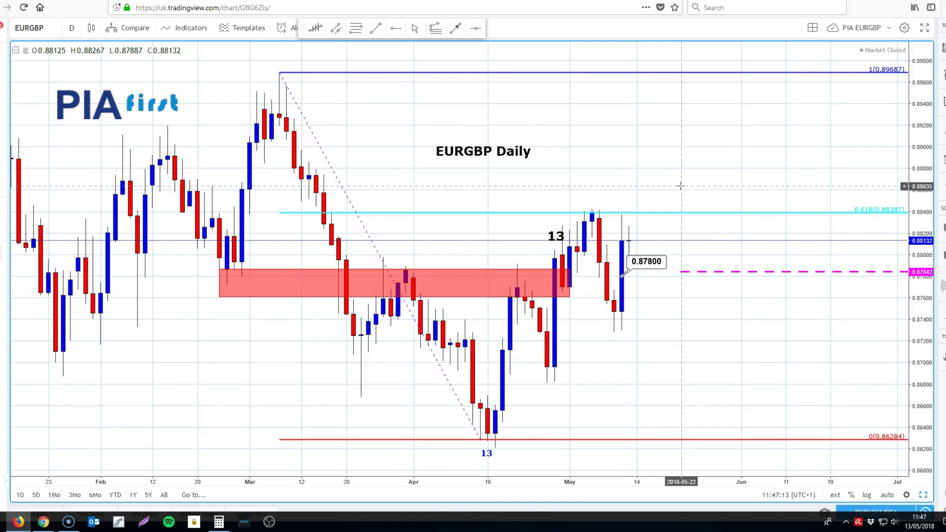
# - Switch to the EURJPY charts, examine the enlarged monthly chart's bearish outside month and marabuzo level, and return to the four-chart layout
pyautogui.click(471, 1)
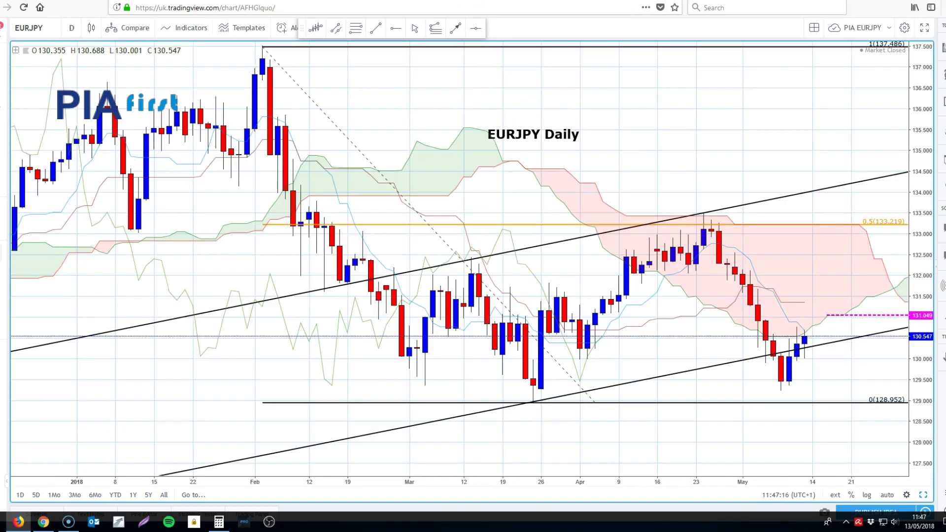
pyautogui.click(924, 495)
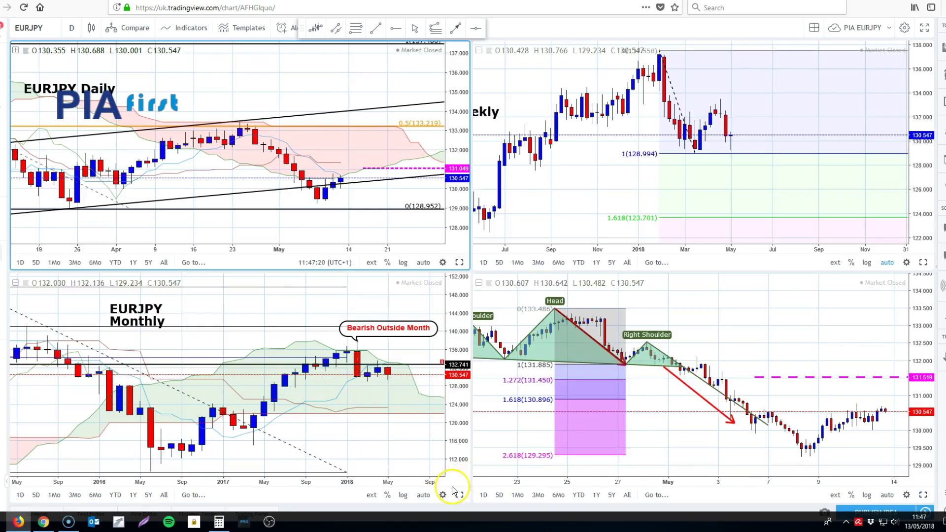
pyautogui.click(458, 497)
pyautogui.hscroll(5, 607, 179)
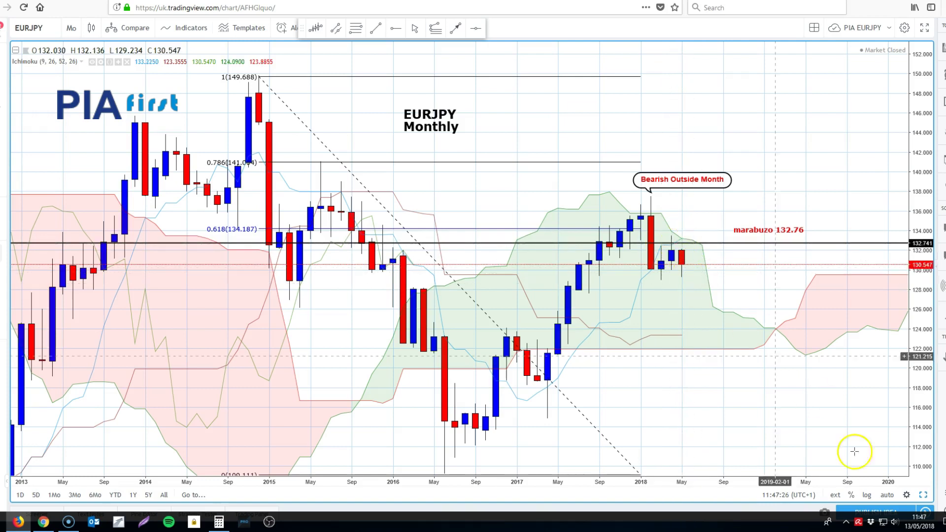
pyautogui.click(925, 496)
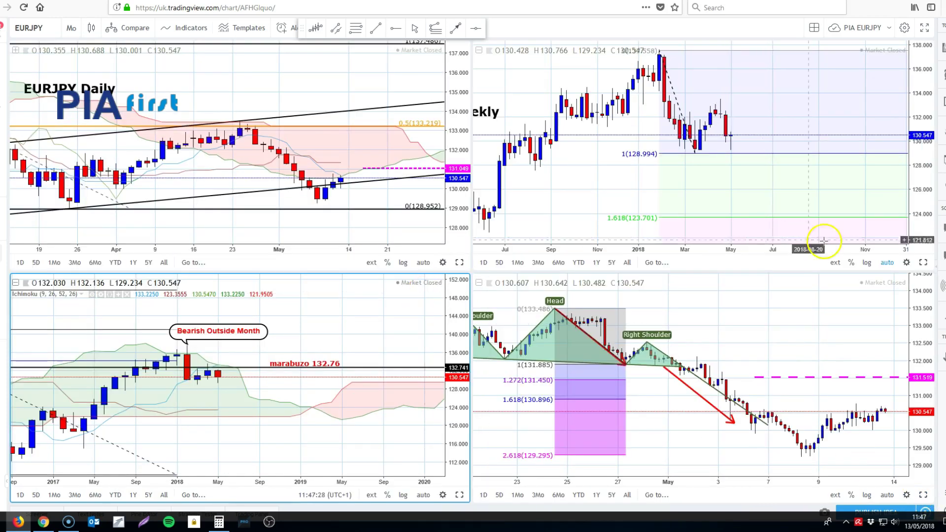
# - Enlarge the EURJPY weekly chart, examine the extension from the 2018 high down to the 2.618 level, and restore the four-chart layout
pyautogui.click(923, 262)
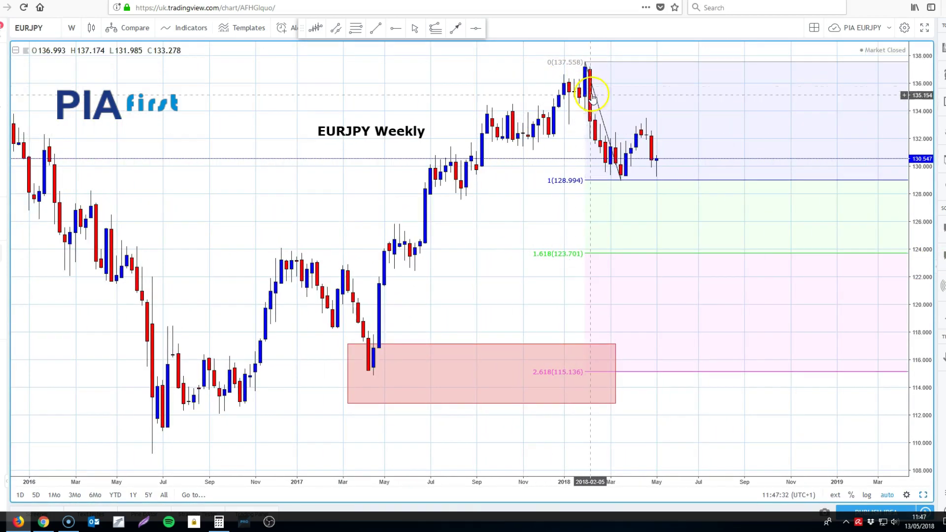
pyautogui.click(625, 181)
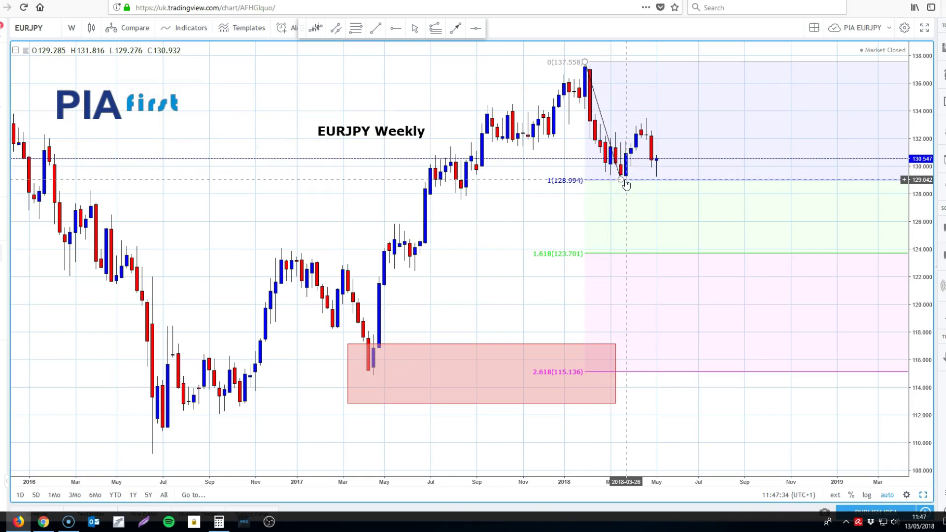
pyautogui.click(584, 63)
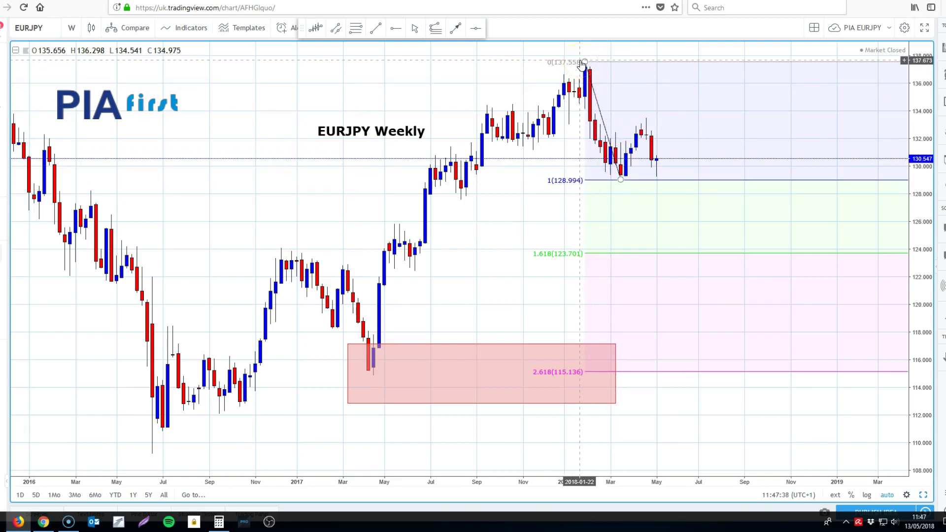
pyautogui.click(690, 117)
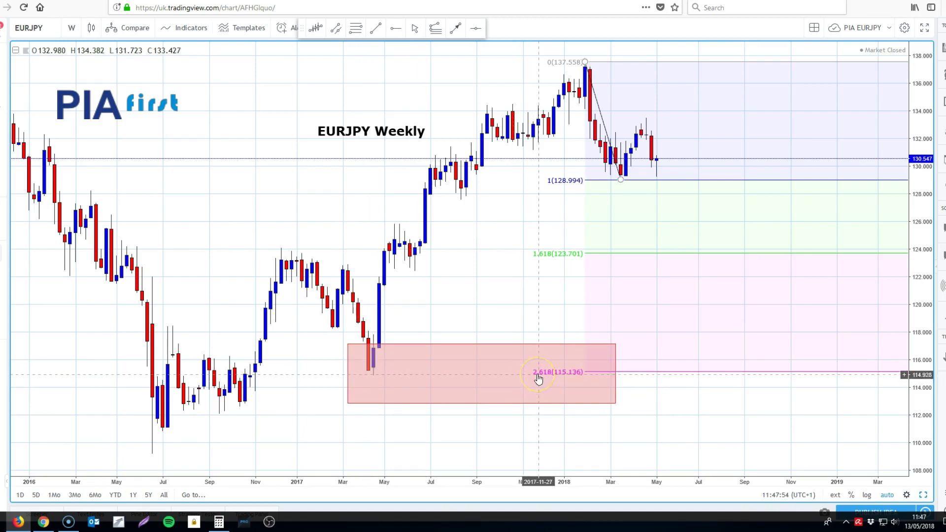
pyautogui.click(924, 495)
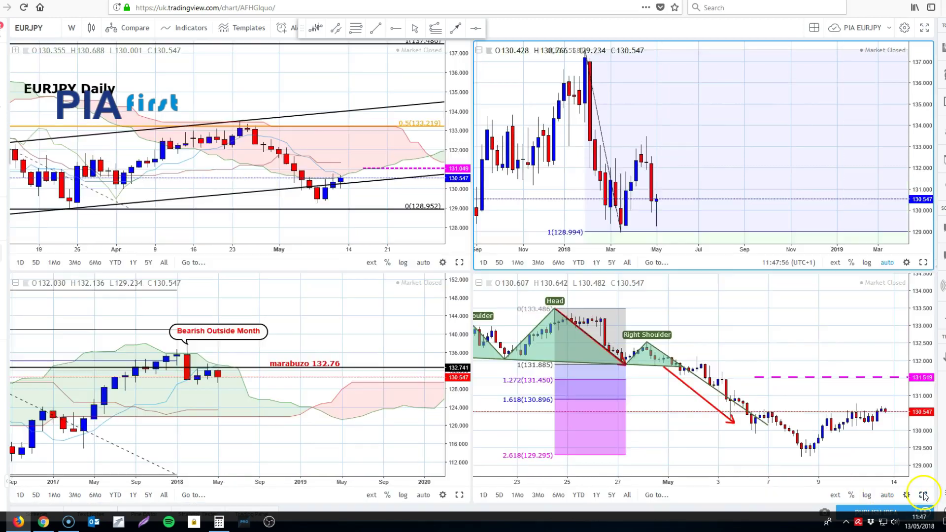
# - Enlarge the EURJPY daily chart and examine the 0.5 retracement, the channel's lower line and the dashed resistance at the cloud
pyautogui.click(459, 262)
pyautogui.moveTo(686, 133); pyautogui.dragTo(596, 123)
pyautogui.click(499, 383)
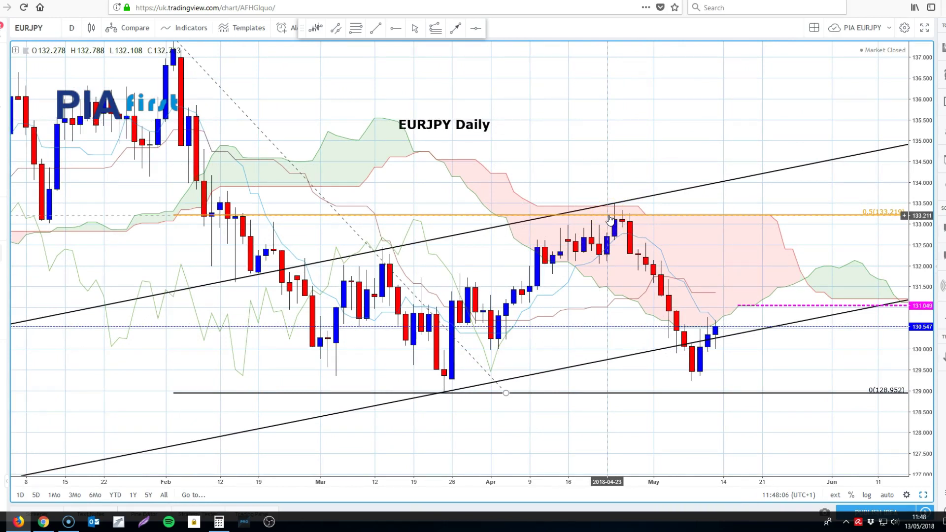
pyautogui.click(690, 341)
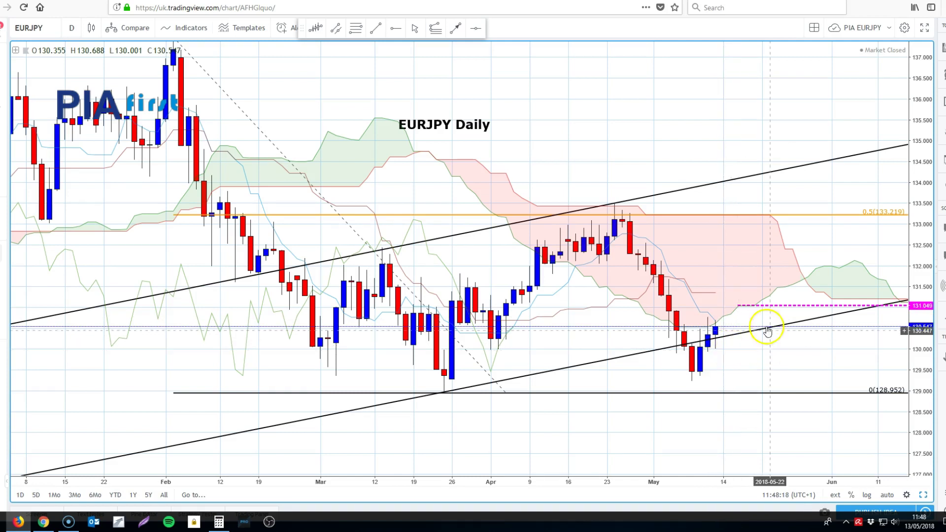
pyautogui.click(752, 306)
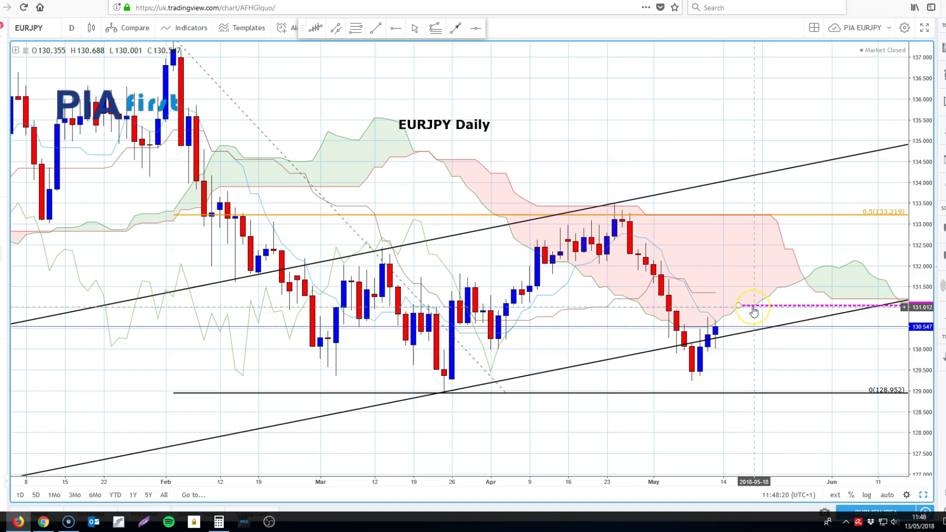